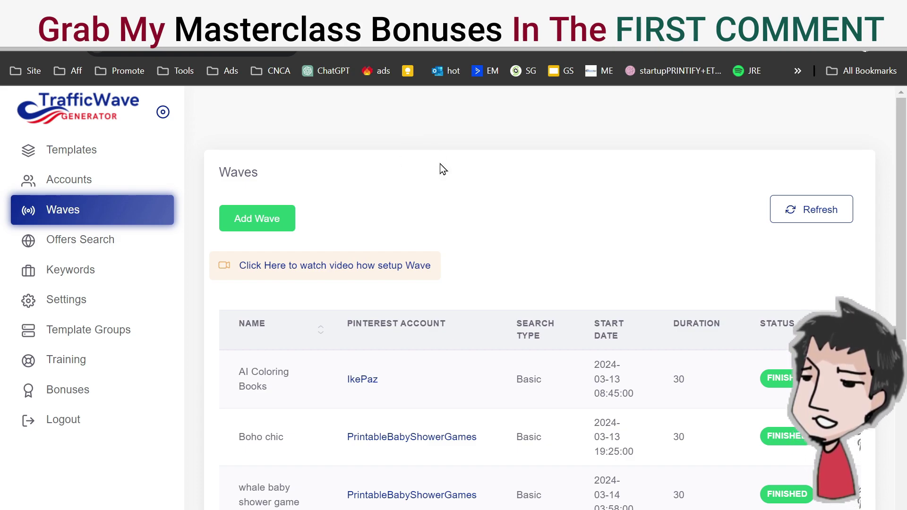
# Open the Traffic Wave Generator page on internetmarketinggym.com in a new browser tab
pyautogui.hotkey('ctrl', 't')
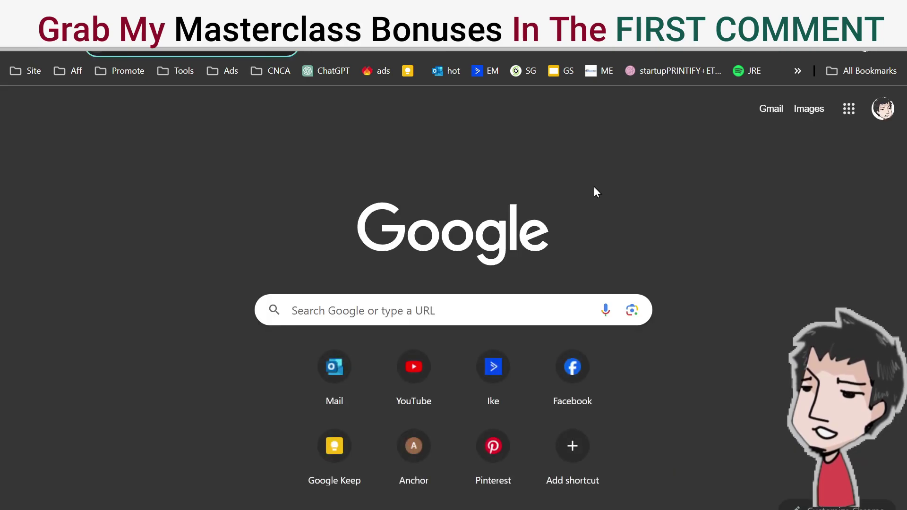
pyautogui.write('in')
pyautogui.press('Right')
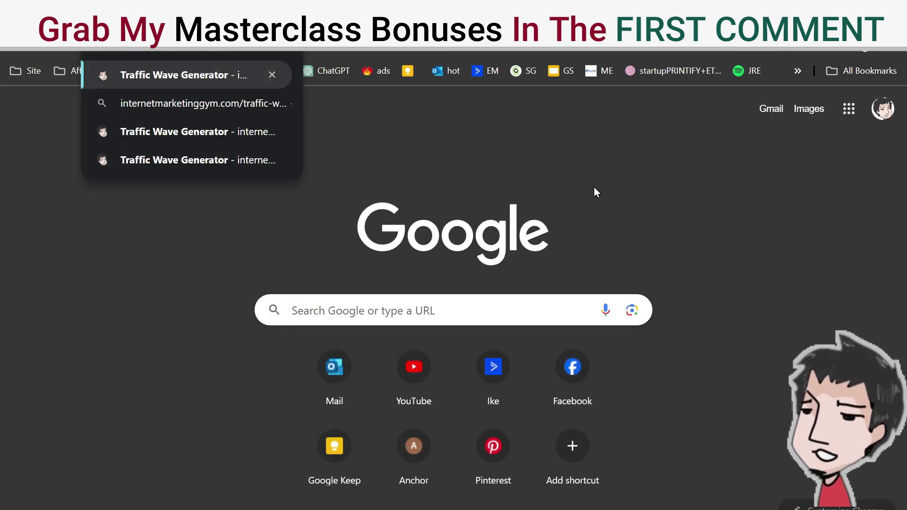
pyautogui.press('Return')
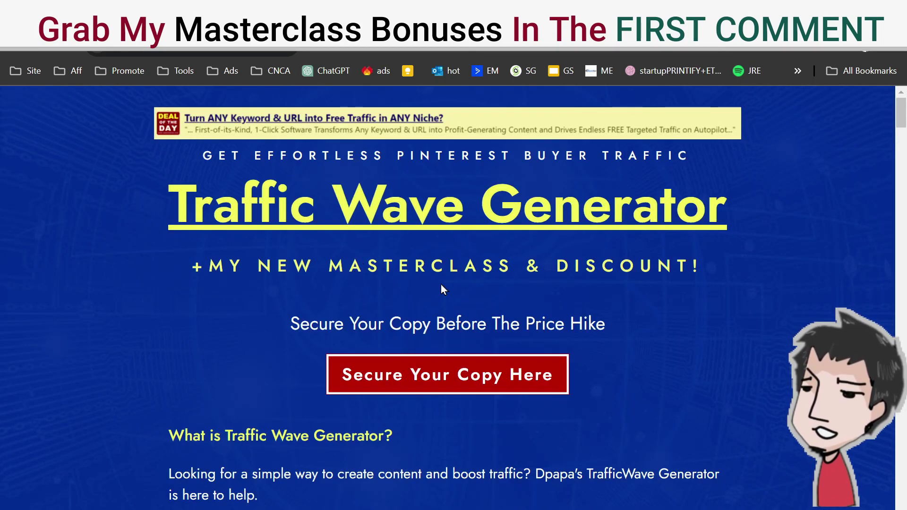
# Review the Traffic Wave Generator offer page, examining the Pinterest results, the masterclass bonus and the special Pinterest keyword tool
pyautogui.scroll(-20, 447, 247)
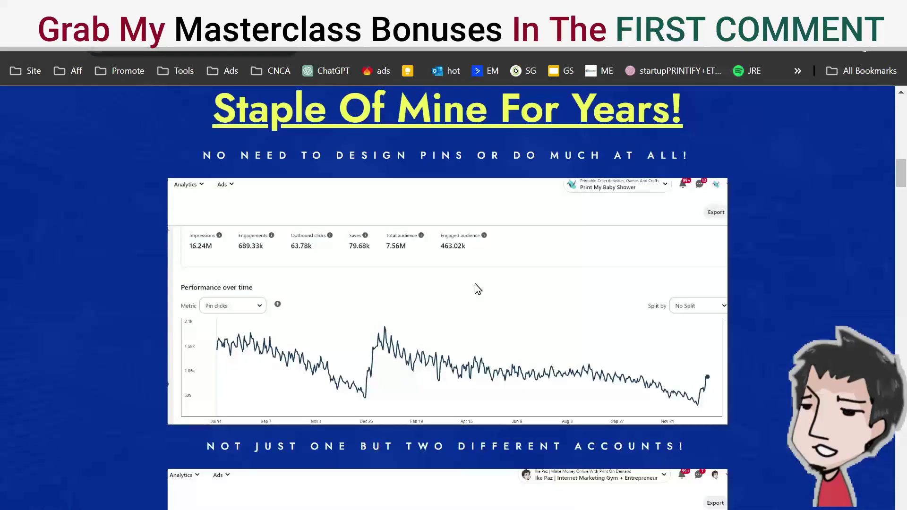
pyautogui.scroll(-9, 475, 280)
pyautogui.scroll(6, 453, 264)
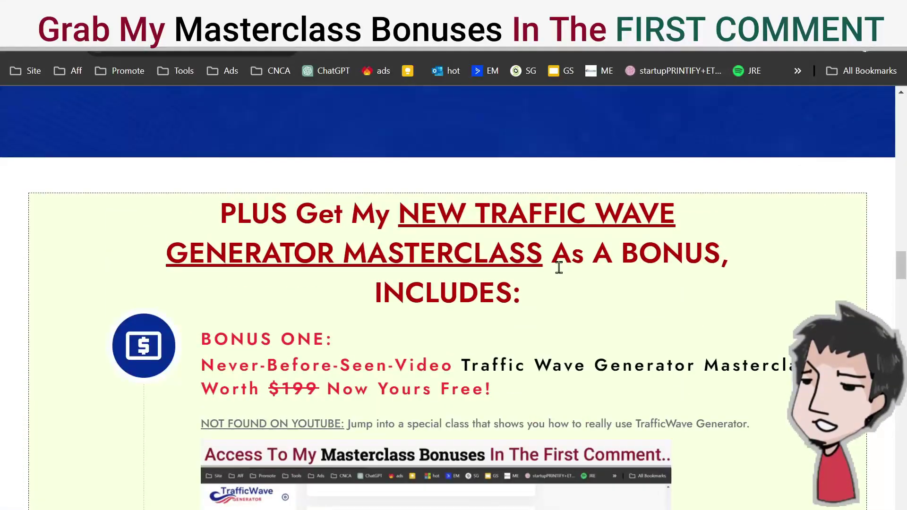
pyautogui.scroll(-15, 449, 254)
pyautogui.scroll(-4, 452, 247)
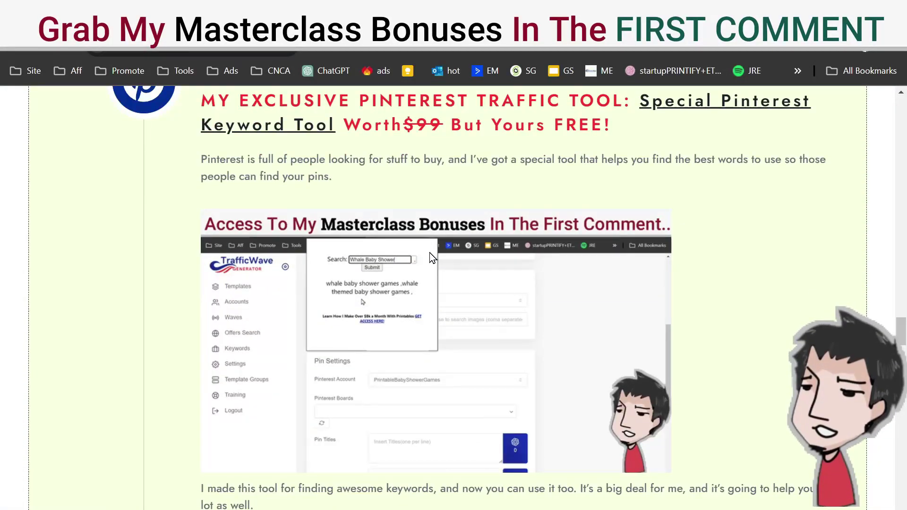
pyautogui.scroll(-15, 448, 265)
pyautogui.scroll(-10, 448, 284)
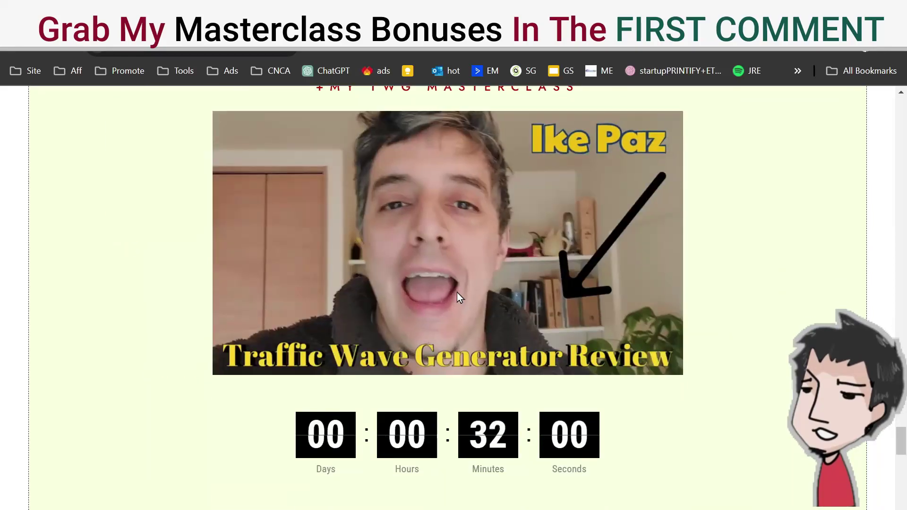
pyautogui.scroll(15, 457, 293)
pyautogui.scroll(15, 461, 294)
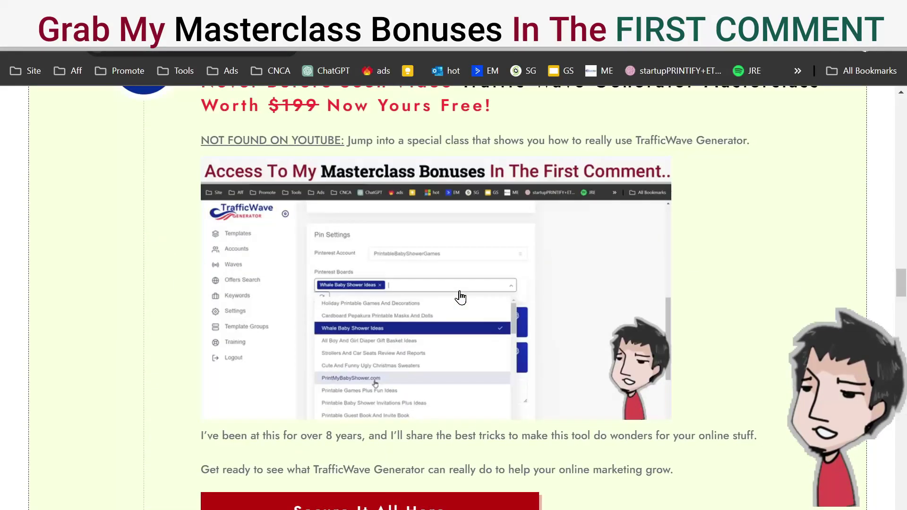
pyautogui.scroll(8, 461, 295)
pyautogui.scroll(-6, 462, 296)
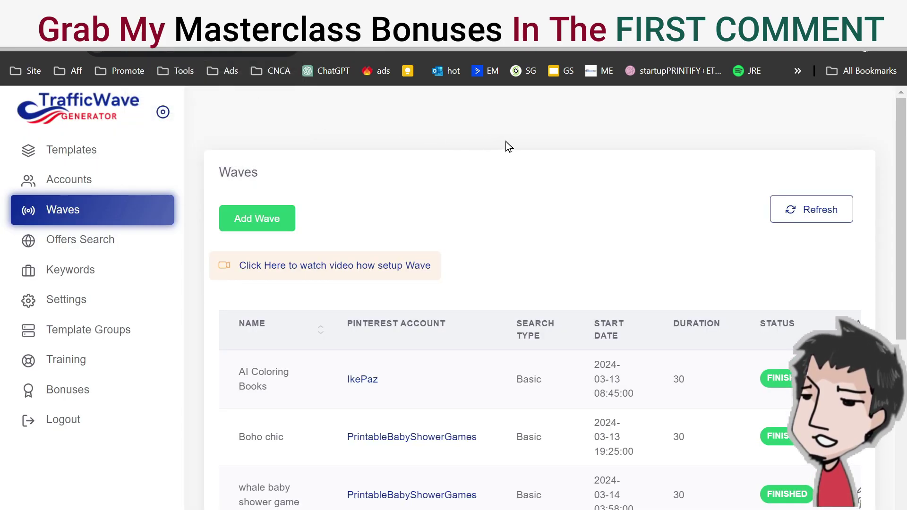
# Add a new wave and name it Mermaid Baby Shower, copying those words from the mermaid product page's title
pyautogui.click(242, 230)
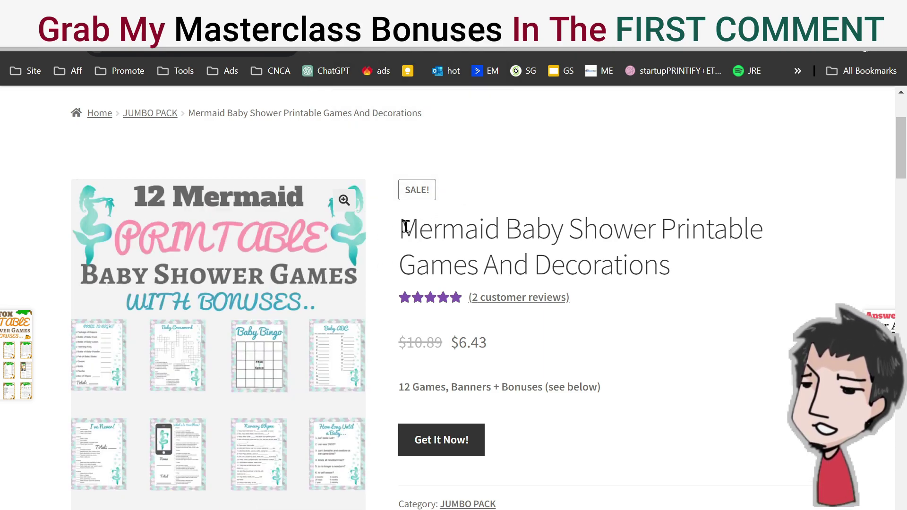
pyautogui.moveTo(405, 227); pyautogui.dragTo(426, 228)
pyautogui.rightClick(426, 229)
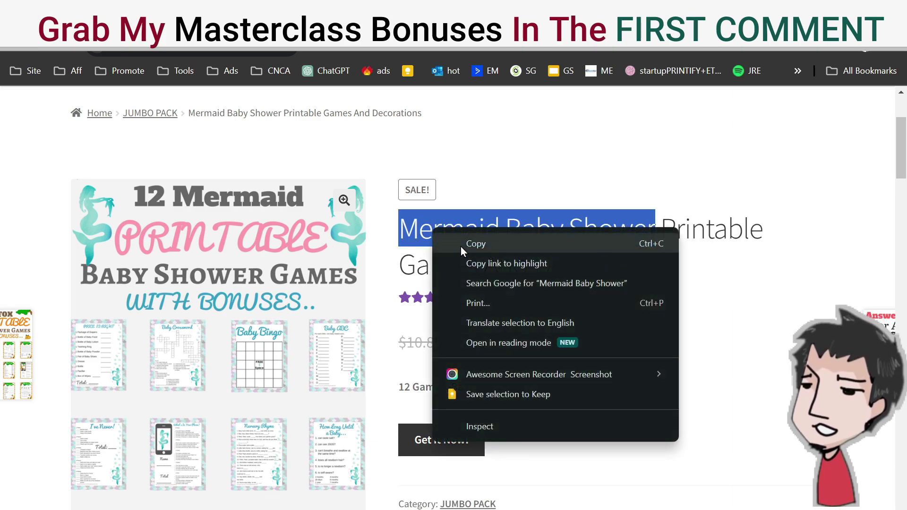
pyautogui.click(465, 238)
pyautogui.hotkey('ctrl', 'Tab')
pyautogui.click(389, 216)
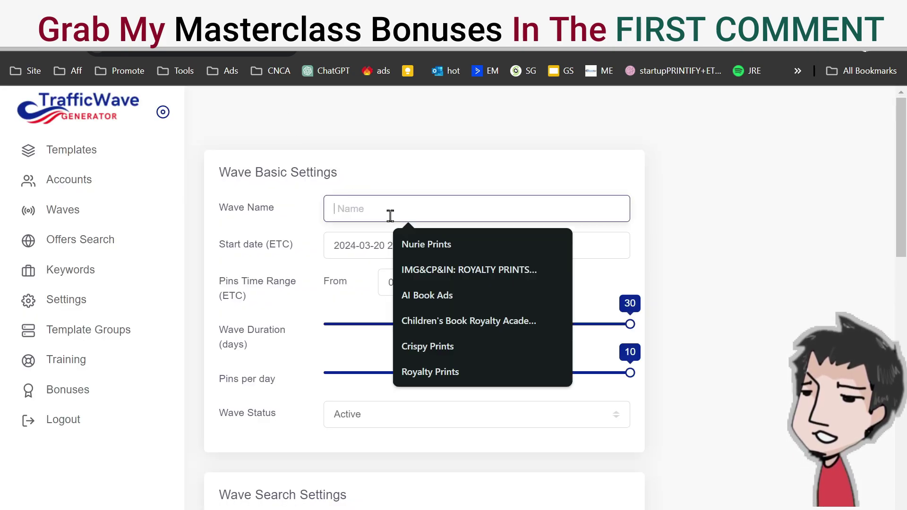
pyautogui.hotkey('ctrl', 'v')
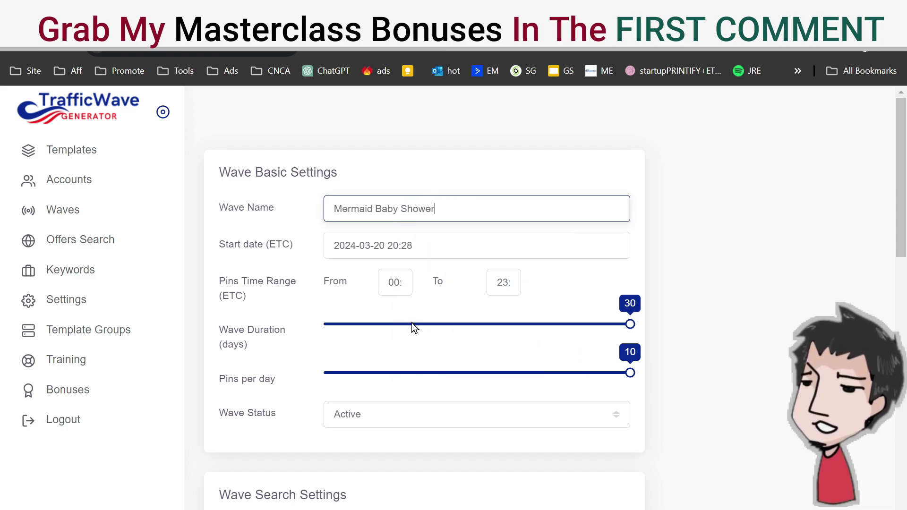
# Search the Pinterest keyword tool for Mermaid Baby Shower, using a comma as the separator
pyautogui.scroll(-3, 443, 299)
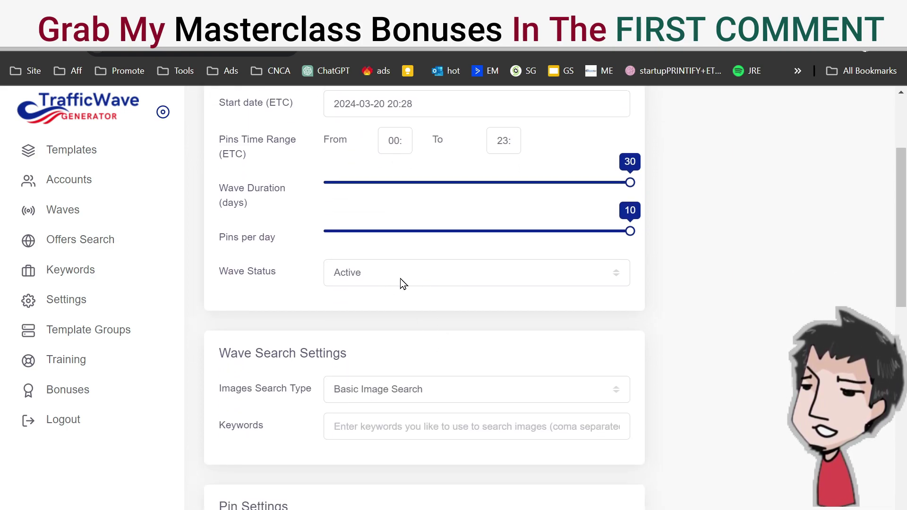
pyautogui.scroll(-1, 425, 304)
pyautogui.scroll(-2, 423, 304)
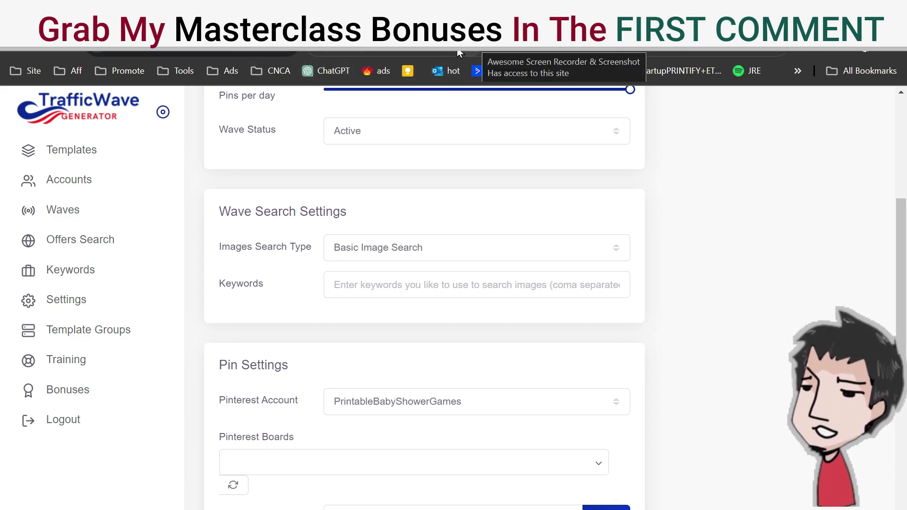
pyautogui.click(420, 54)
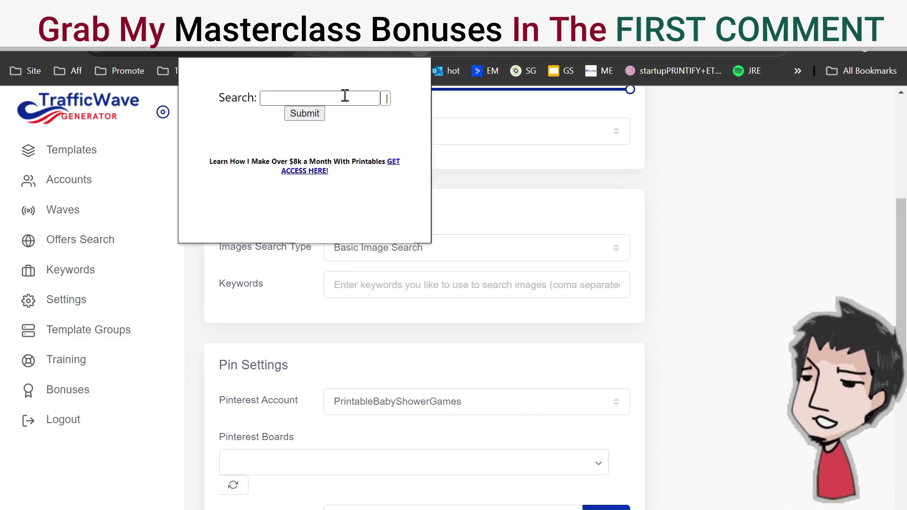
pyautogui.click(385, 98)
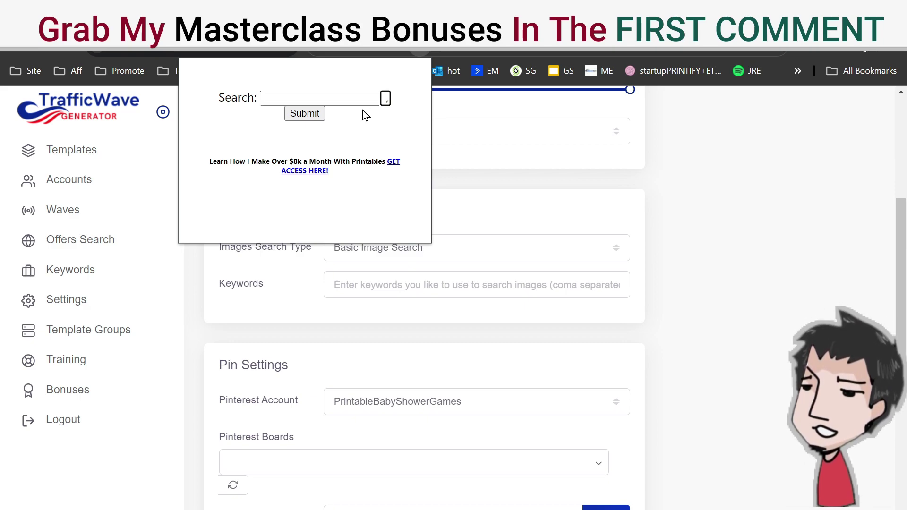
pyautogui.click(354, 94)
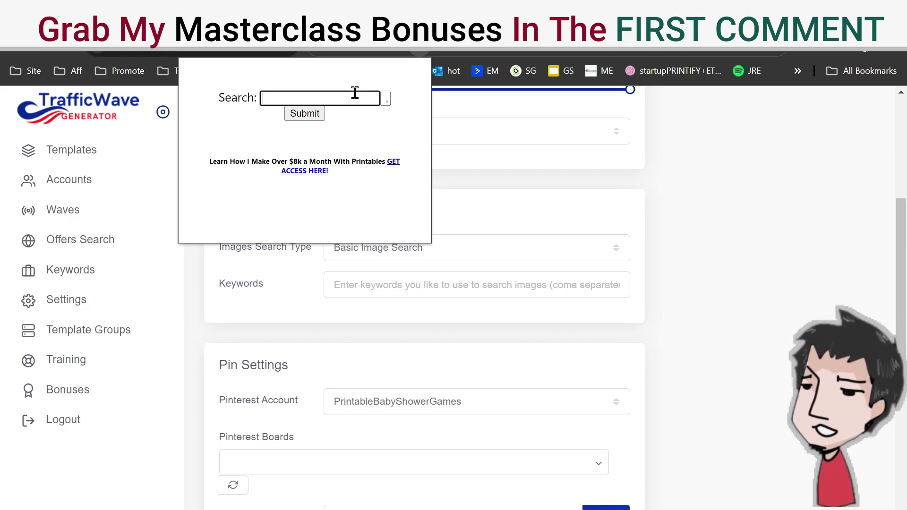
pyautogui.hotkey('ctrl', 'v')
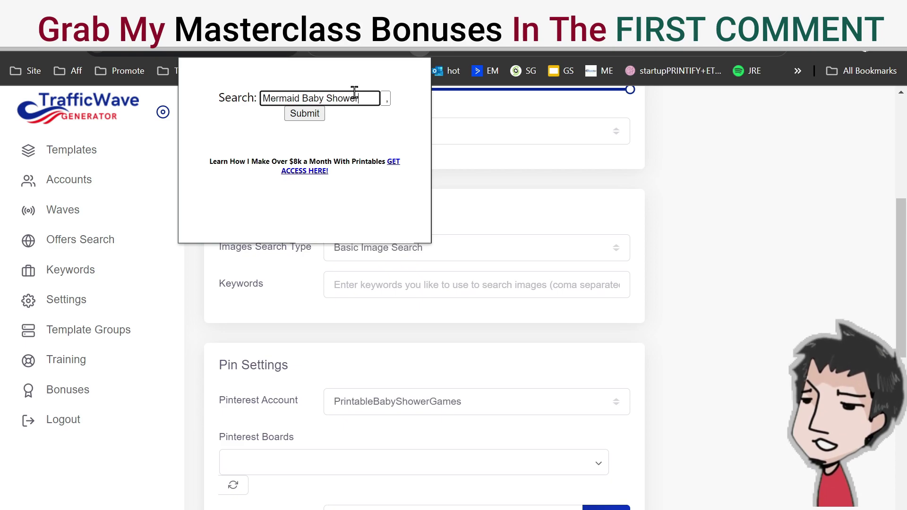
pyautogui.click(314, 121)
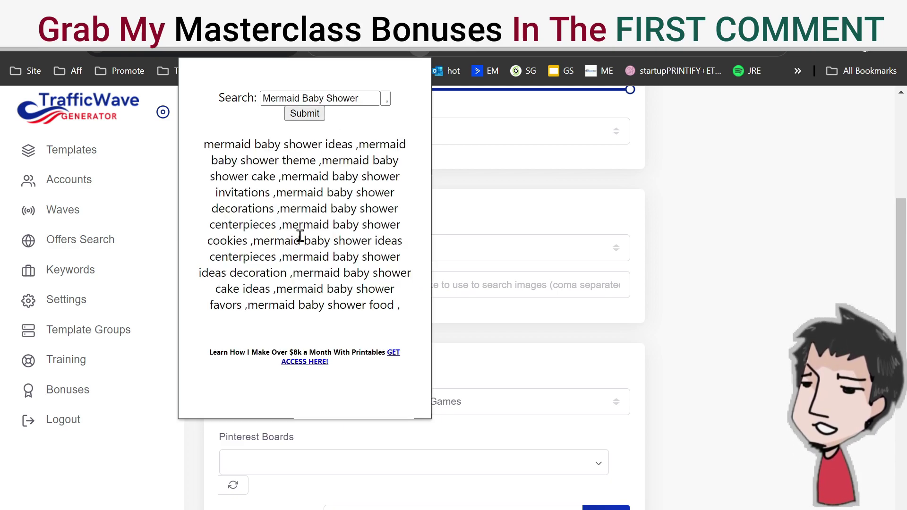
# Copy all the suggested mermaid baby shower keywords into the Keywords field of the wave search settings
pyautogui.tripleClick(306, 183)
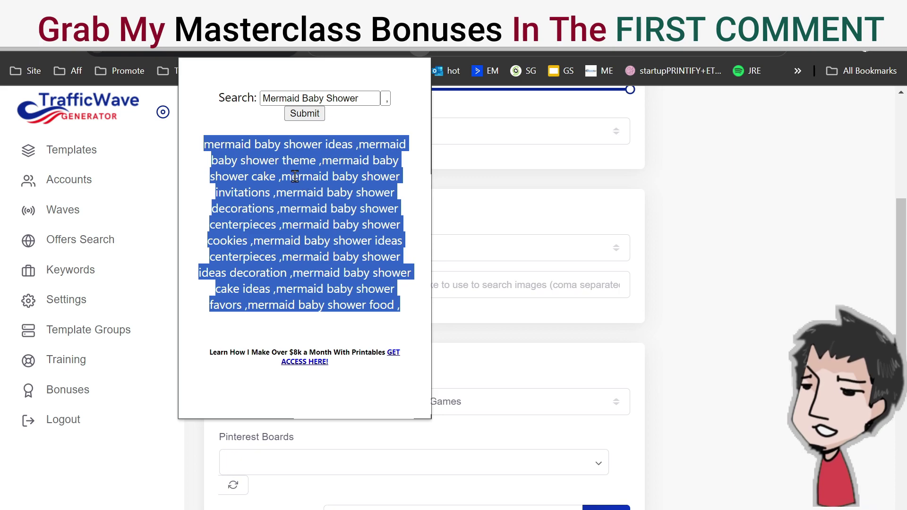
pyautogui.rightClick(291, 172)
pyautogui.click(341, 186)
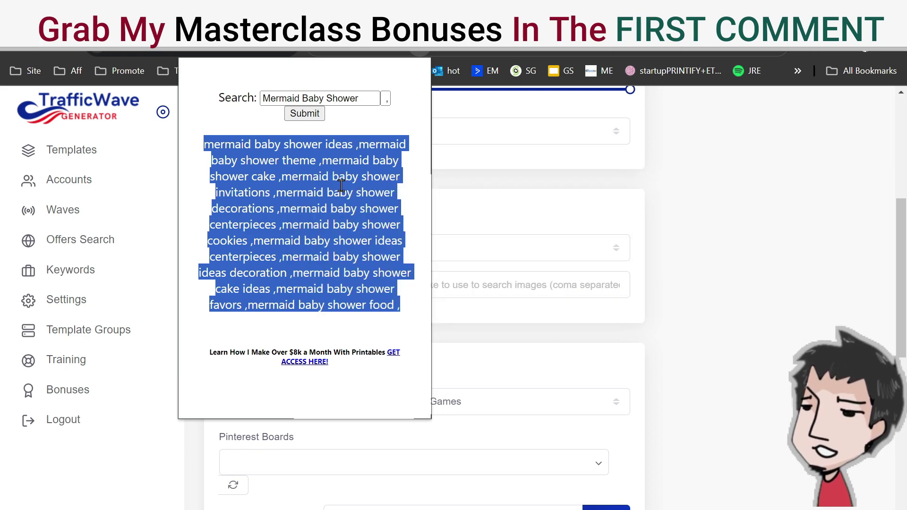
pyautogui.click(518, 209)
pyautogui.click(422, 287)
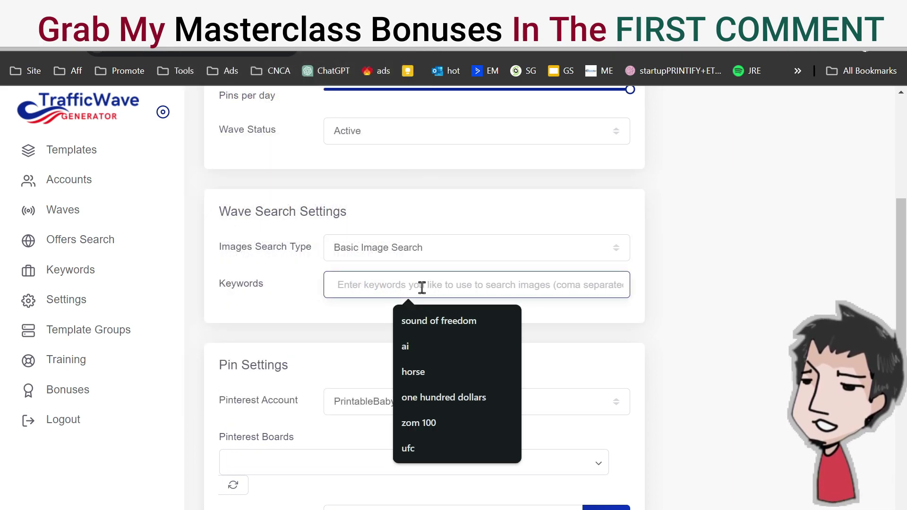
pyautogui.hotkey('ctrl', 'v')
# Choose Printable Games Plus Fun Ideas and Printable Guest Book And Invite Book as the wave's Pinterest boards
pyautogui.scroll(-6, 472, 295)
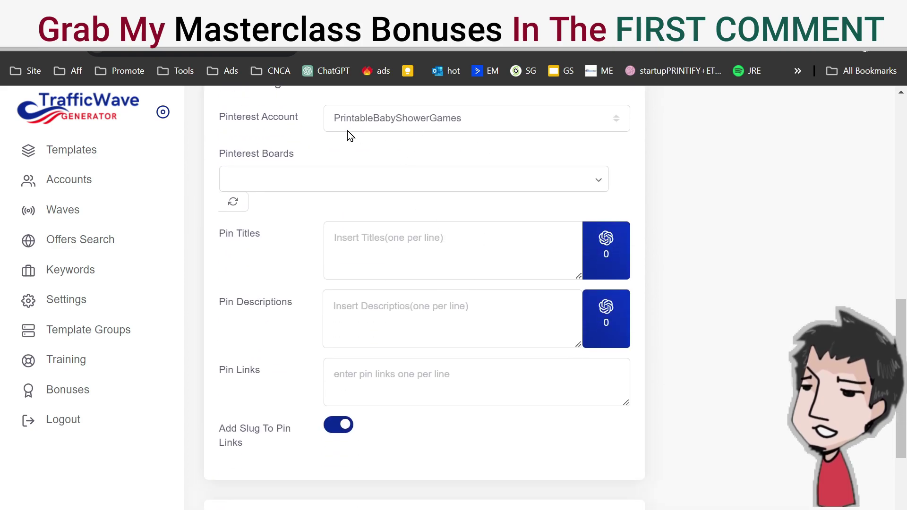
pyautogui.scroll(2, 290, 137)
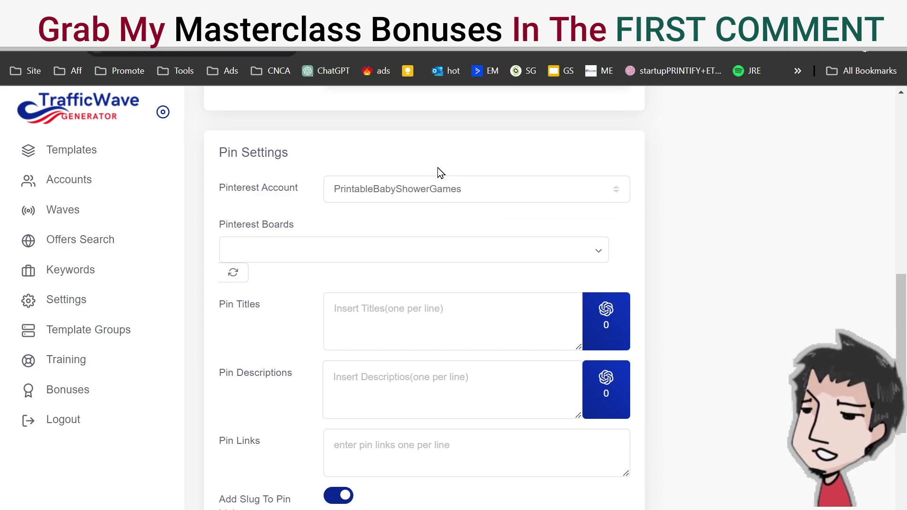
pyautogui.click(399, 246)
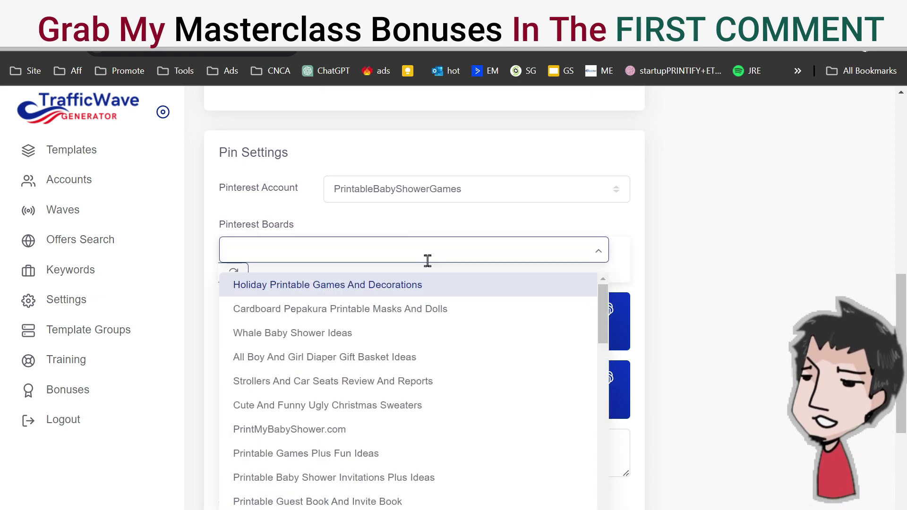
pyautogui.scroll(-2, 425, 258)
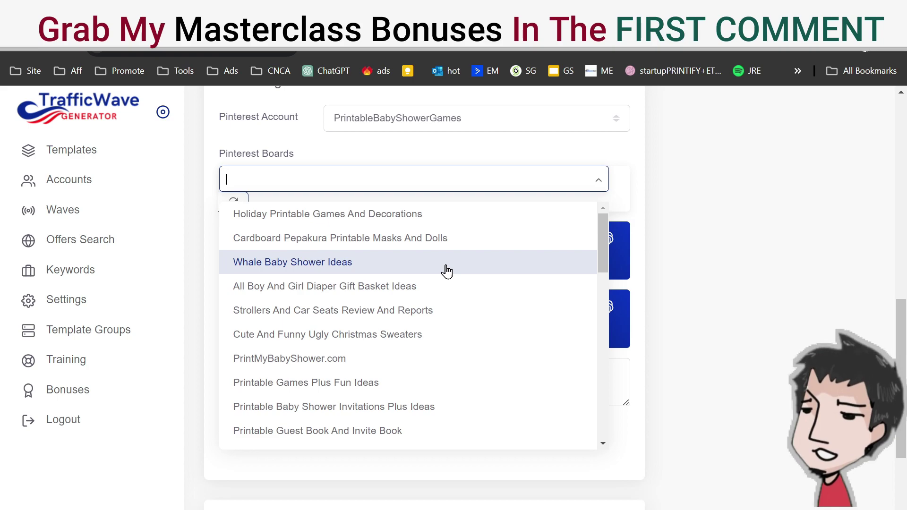
pyautogui.scroll(-3, 446, 272)
pyautogui.click(381, 316)
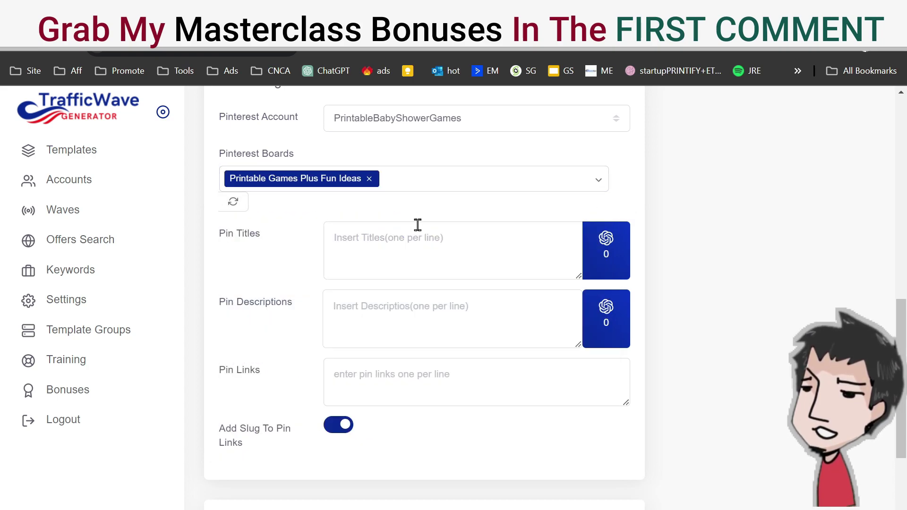
pyautogui.click(477, 173)
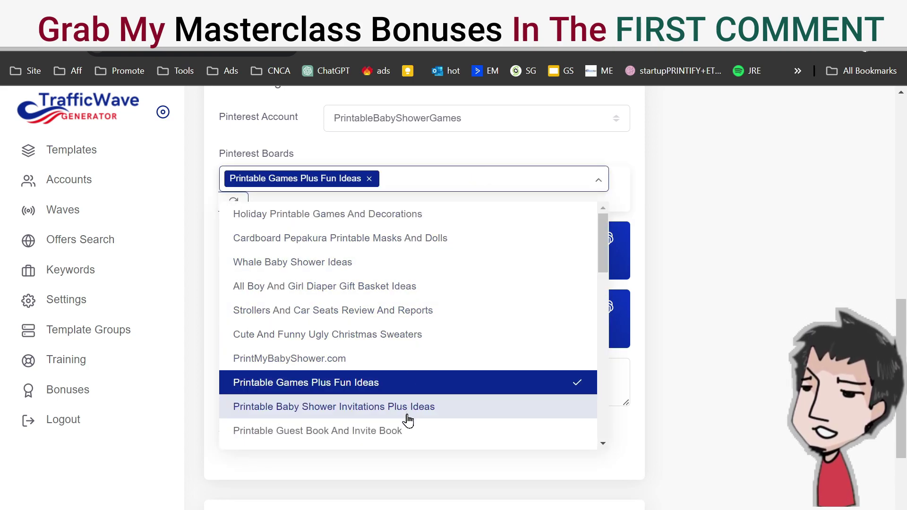
pyautogui.click(410, 429)
# Add the Baby Showers and Baby Shower boards to the wave's Pinterest boards
pyautogui.click(578, 180)
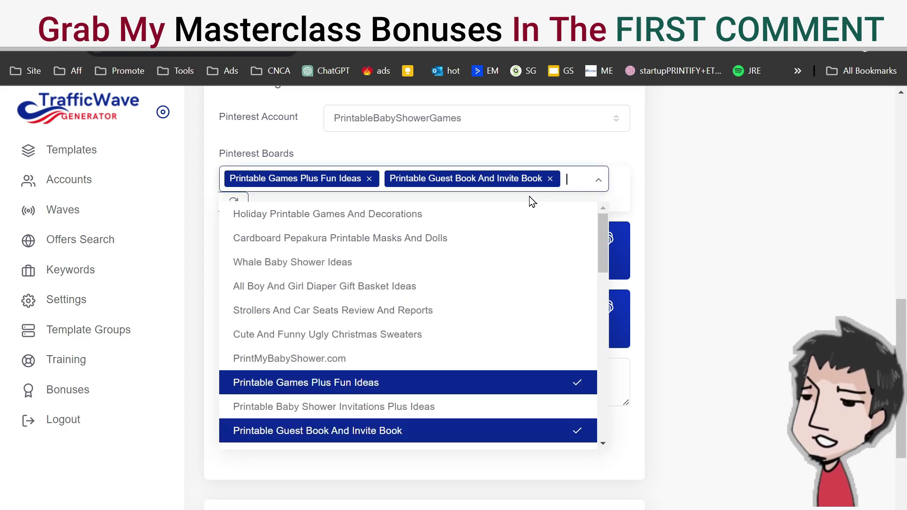
pyautogui.write('baby')
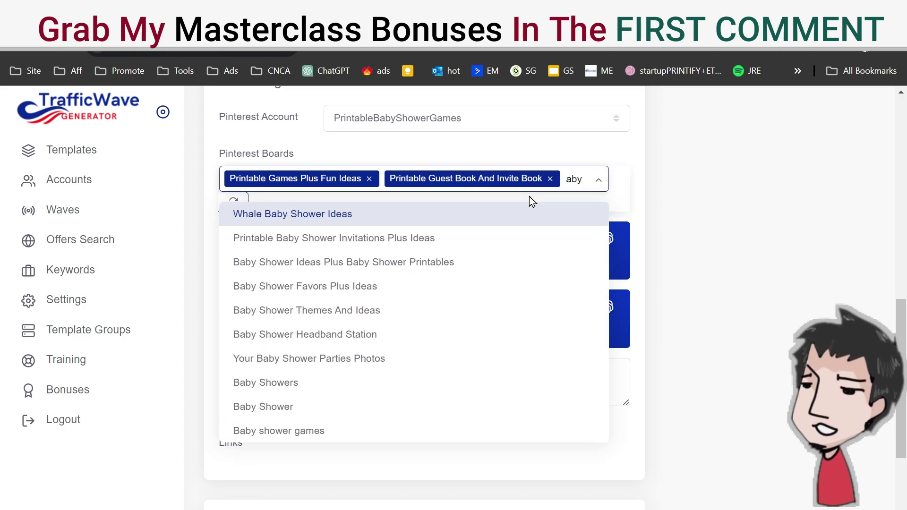
pyautogui.click(312, 383)
pyautogui.click(438, 209)
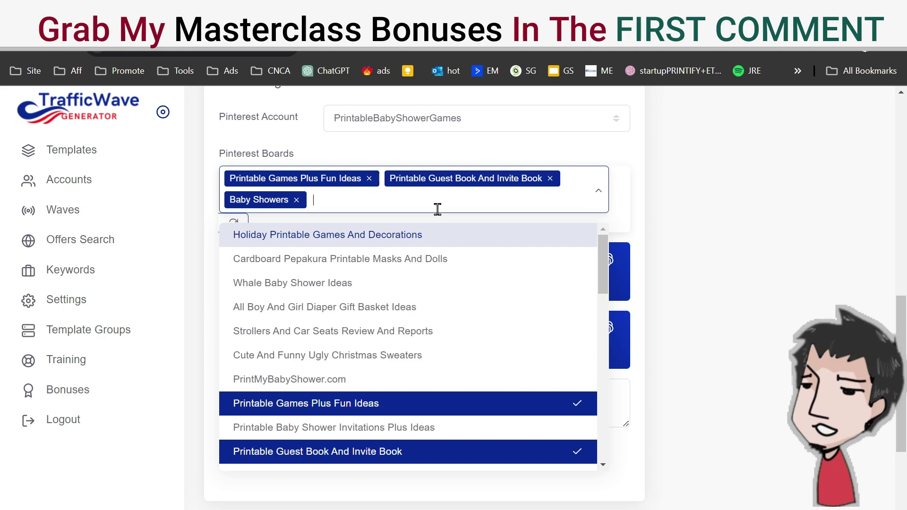
pyautogui.write('baby')
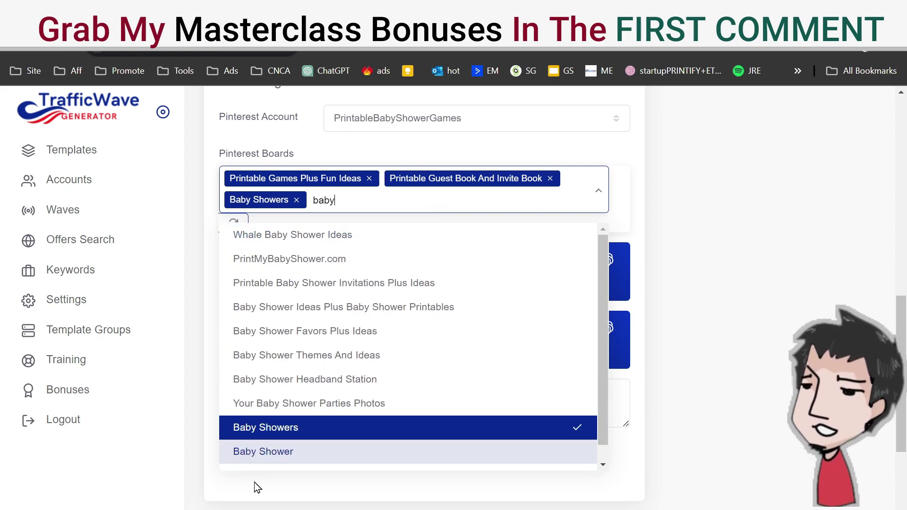
pyautogui.scroll(-1, 264, 477)
pyautogui.click(290, 444)
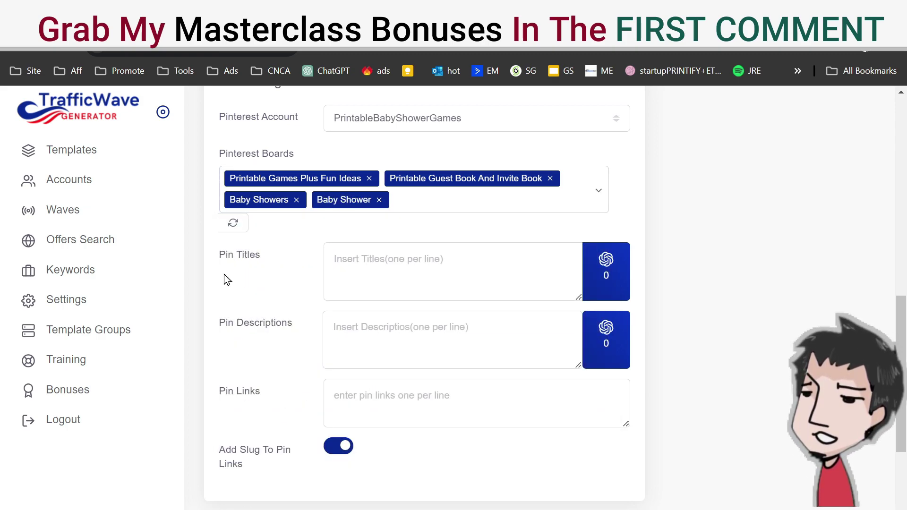
# Add the Baby shower games, Baby Shower Ideas Plus Baby Shower Printables and Holiday Printable Games And Decorations boards to the wave
pyautogui.click(483, 195)
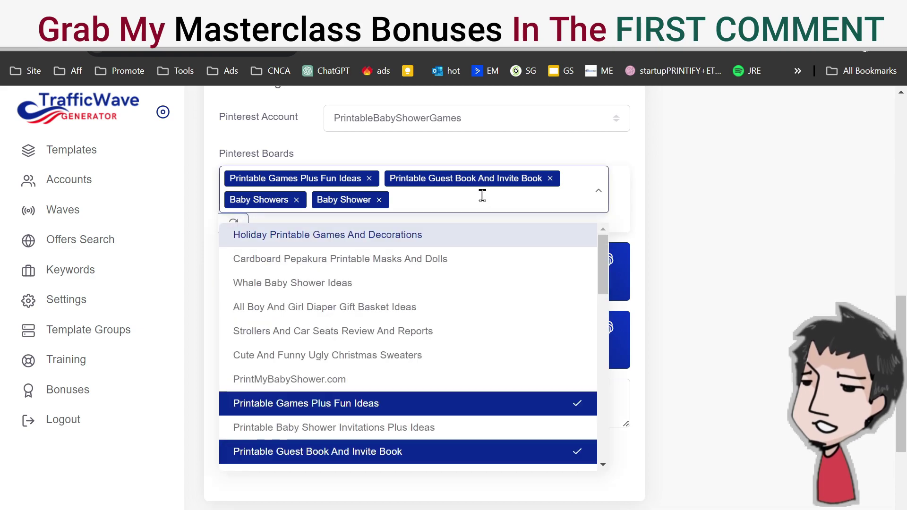
pyautogui.write('games')
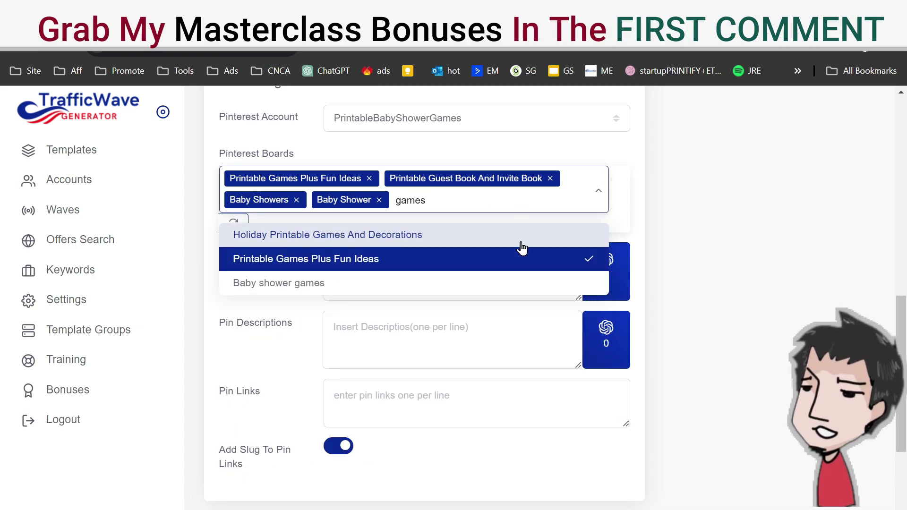
pyautogui.click(397, 288)
pyautogui.click(532, 194)
pyautogui.write('printable')
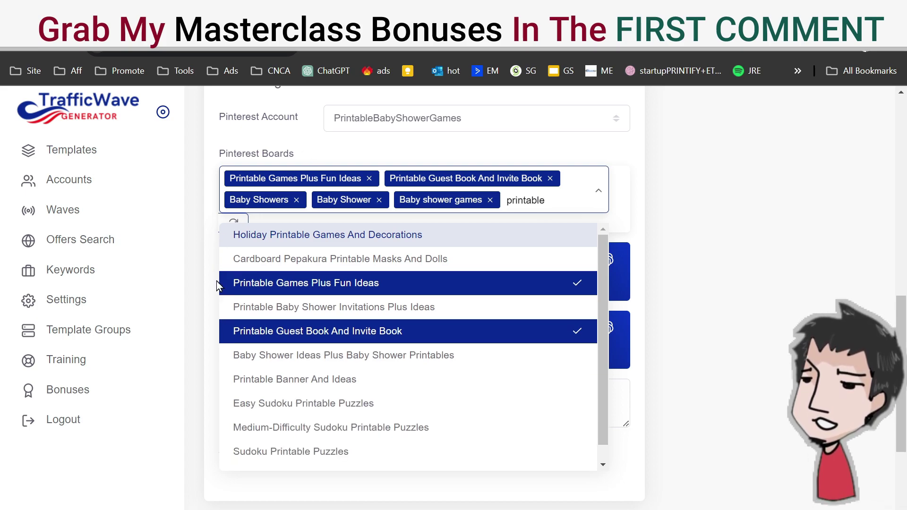
pyautogui.click(334, 358)
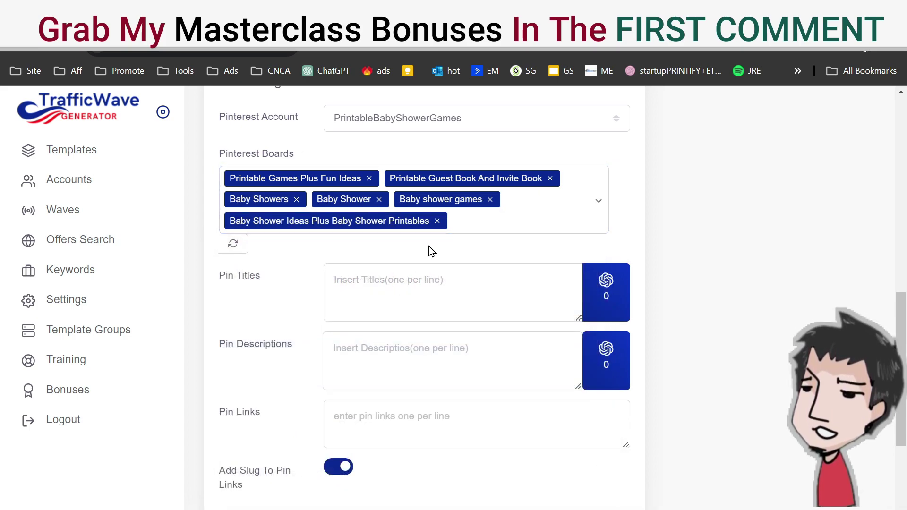
pyautogui.click(491, 228)
pyautogui.write('printab')
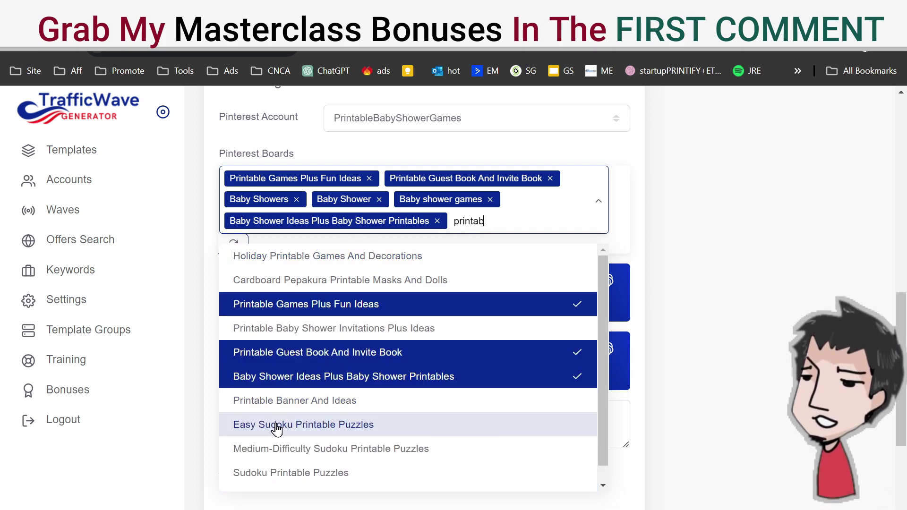
pyautogui.click(361, 257)
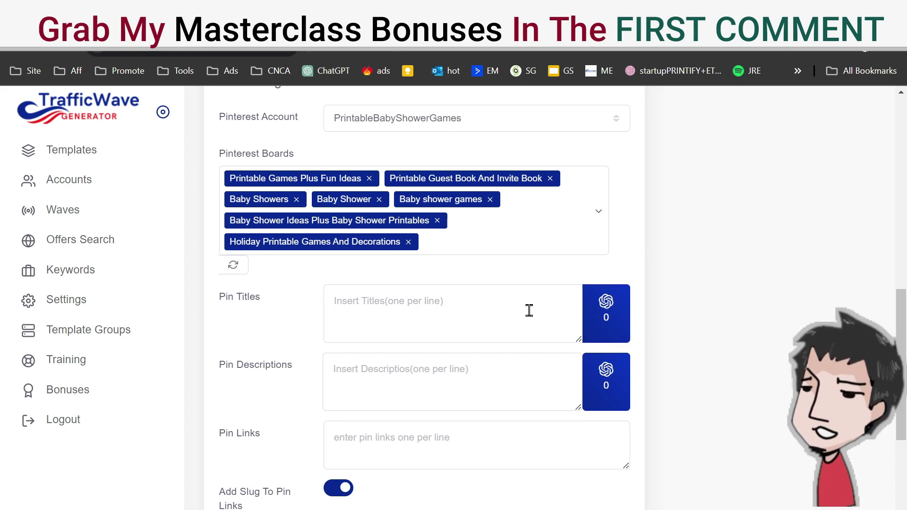
# View the built-in Chat GPT form for generating pin titles, and dismiss it without submitting
pyautogui.click(609, 306)
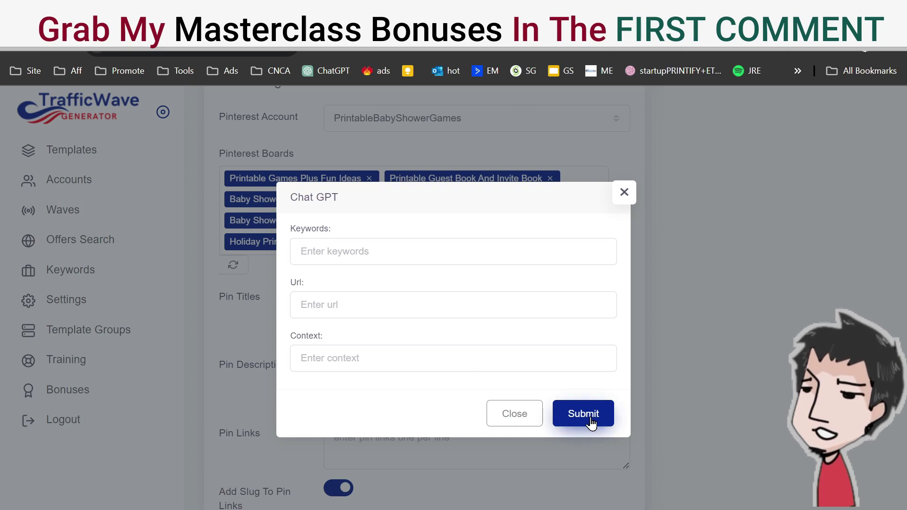
pyautogui.click(623, 193)
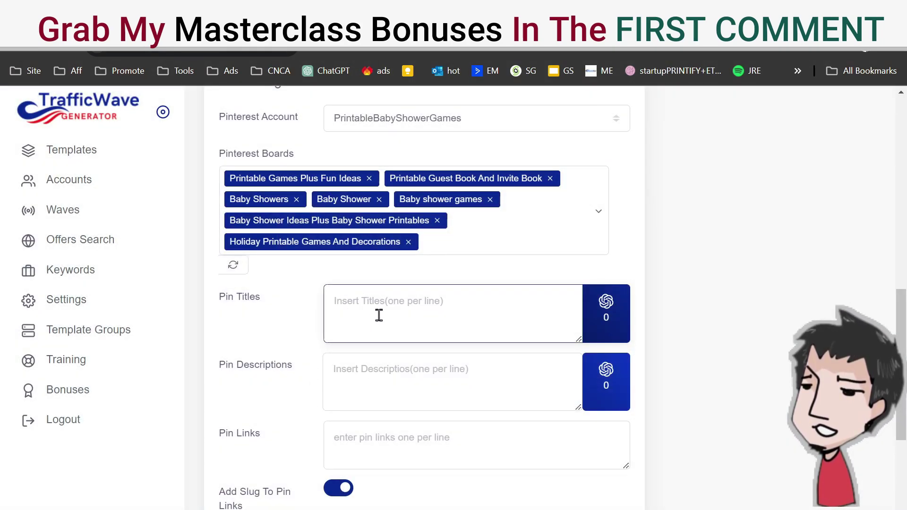
# Switch to the prompts file hugs-chilbook.txt in Notepad and replace Sunflower with mermaid in the pin titles prompt
pyautogui.hotkey('ctrl', 'Tab')
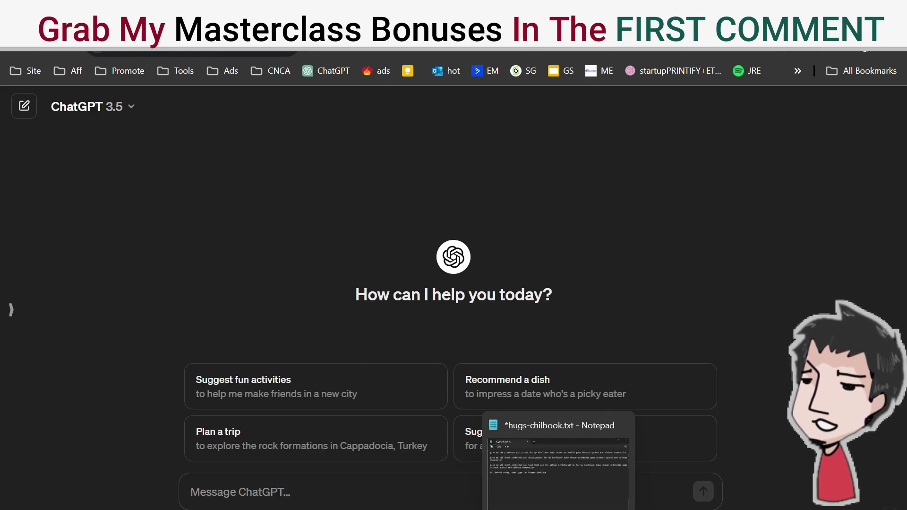
pyautogui.click(519, 465)
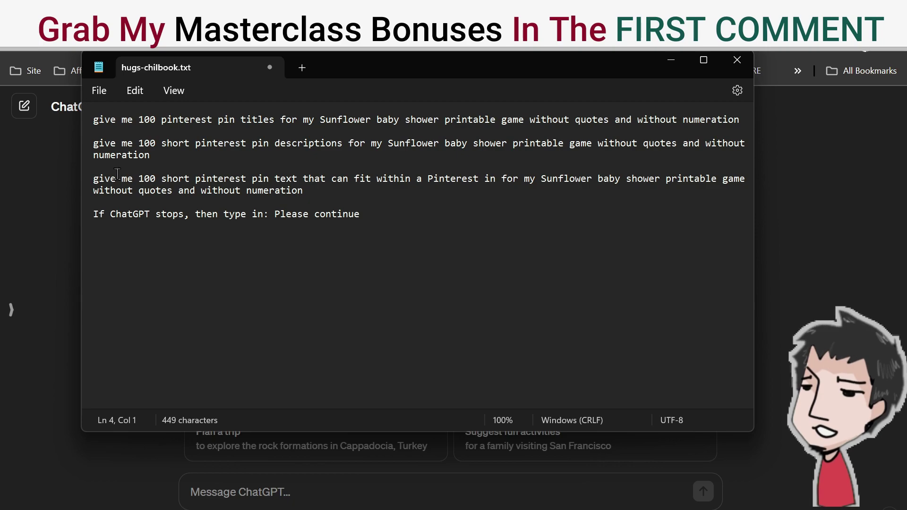
pyautogui.moveTo(321, 118); pyautogui.dragTo(375, 123)
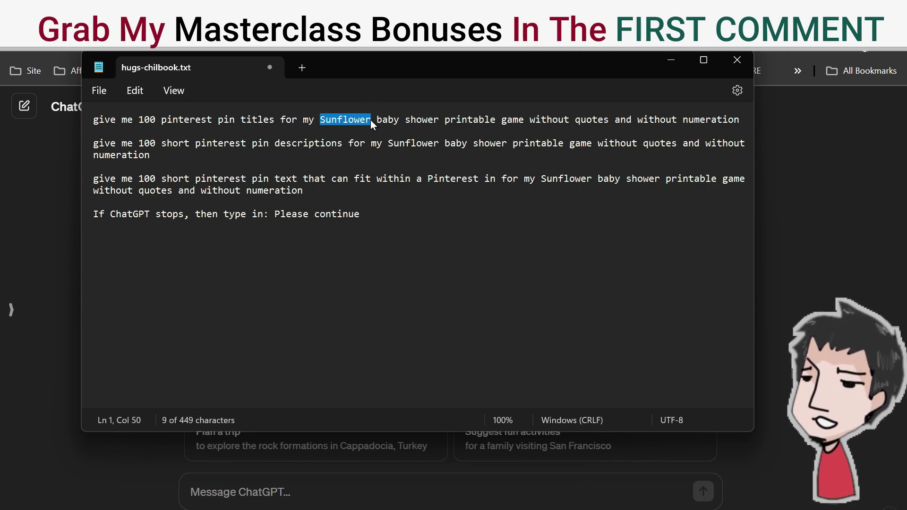
pyautogui.write('mermaind')
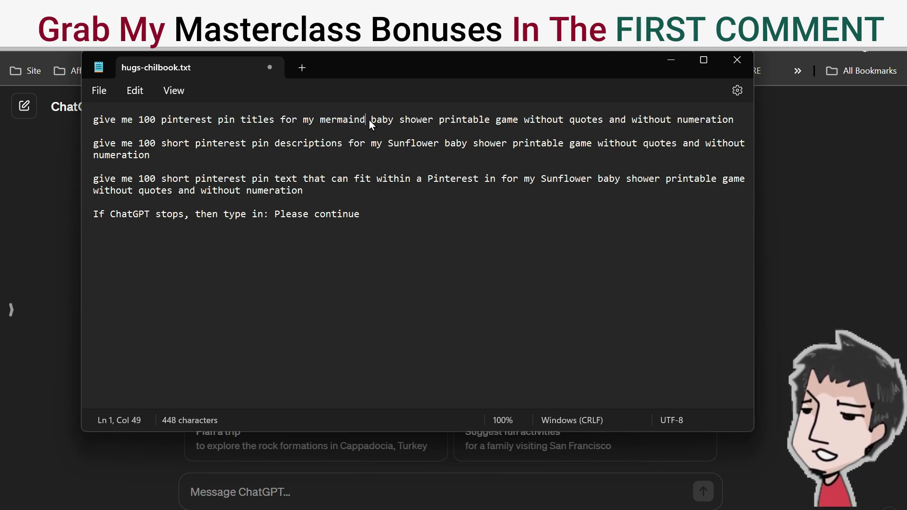
pyautogui.press('BackSpace')
pyautogui.press('BackSpace')
pyautogui.write('d')
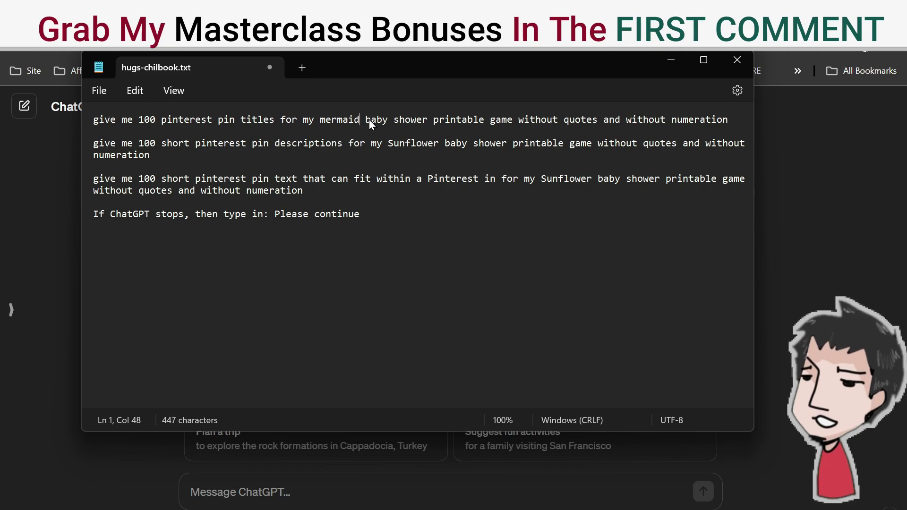
# Replace Sunflower with mermaid in the pin descriptions prompt and the pin text prompt
pyautogui.moveTo(387, 147); pyautogui.dragTo(442, 147)
pyautogui.write('mermaid')
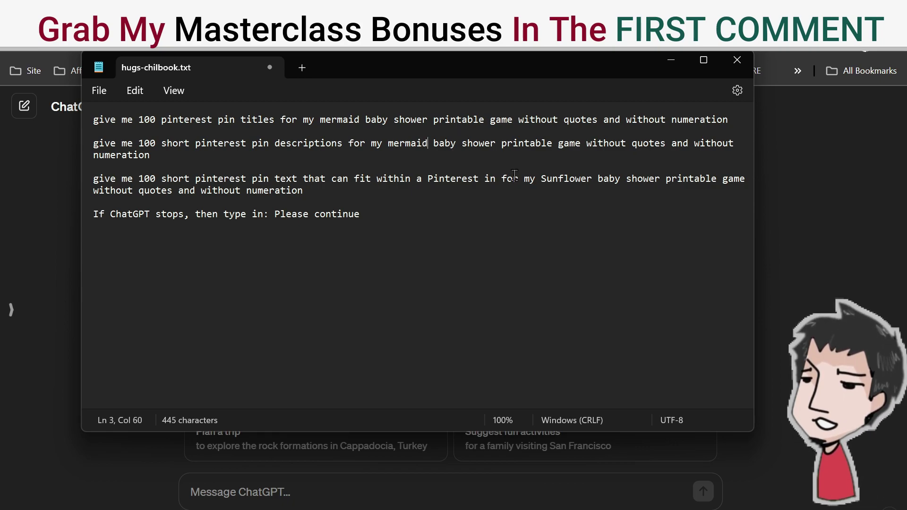
pyautogui.moveTo(541, 182); pyautogui.dragTo(570, 181)
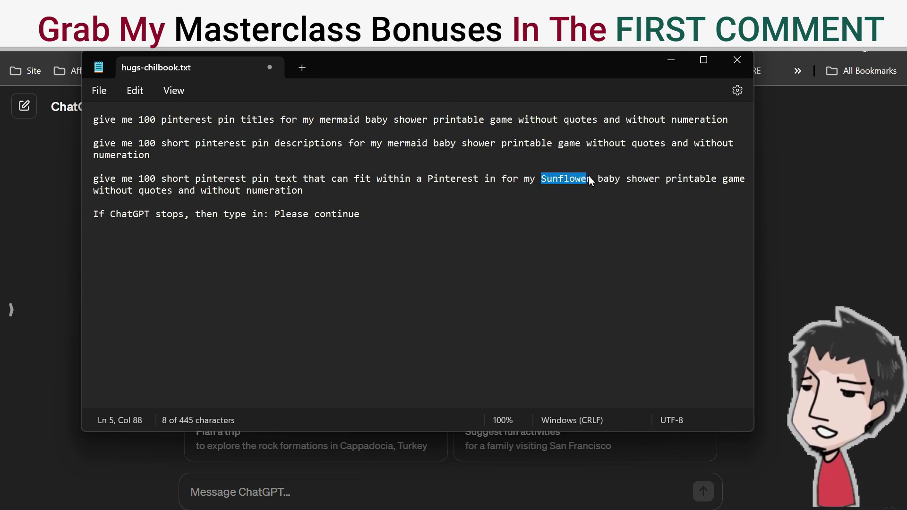
pyautogui.write('mermai')
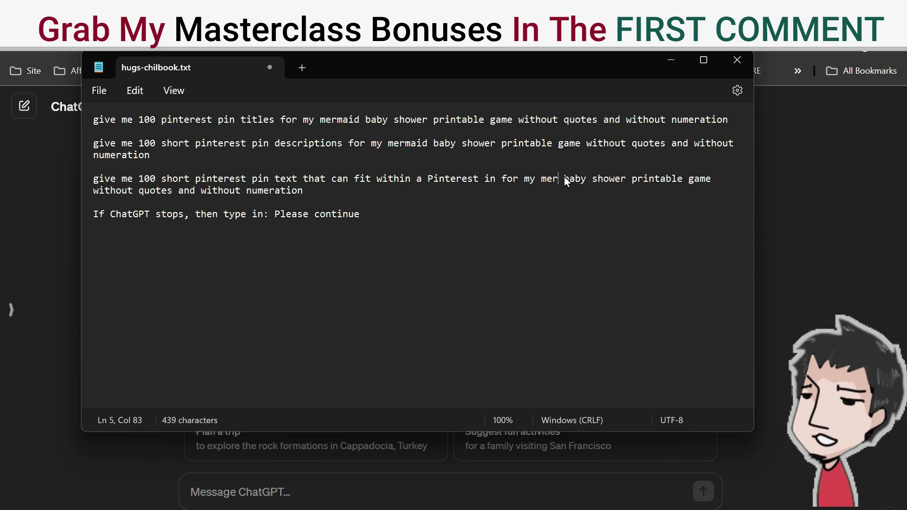
pyautogui.write('d')
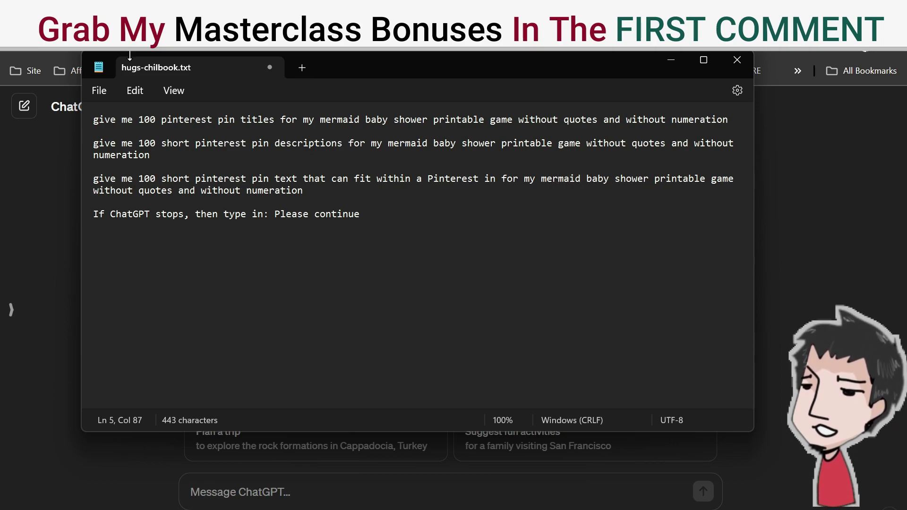
# Copy the prompt for 100 mermaid pin titles from Notepad and submit it to ChatGPT
pyautogui.tripleClick(108, 119)
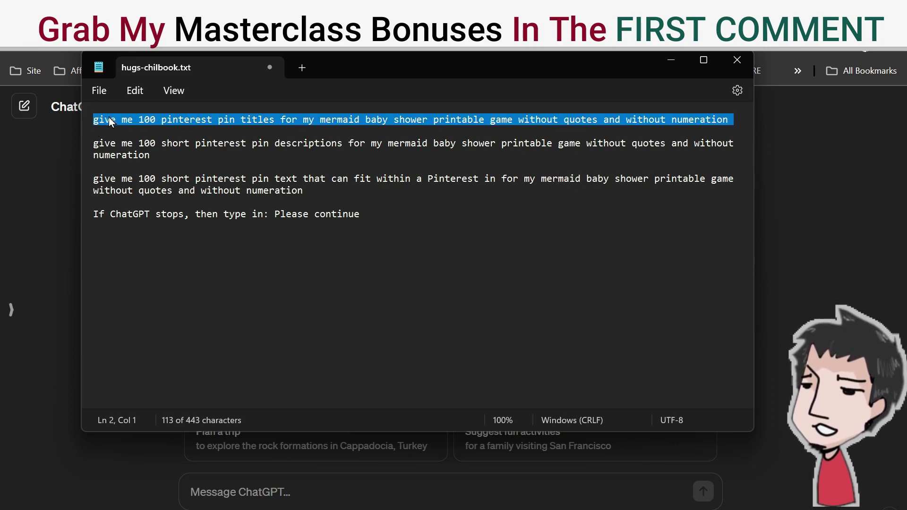
pyautogui.rightClick(108, 118)
pyautogui.click(147, 193)
pyautogui.click(13, 393)
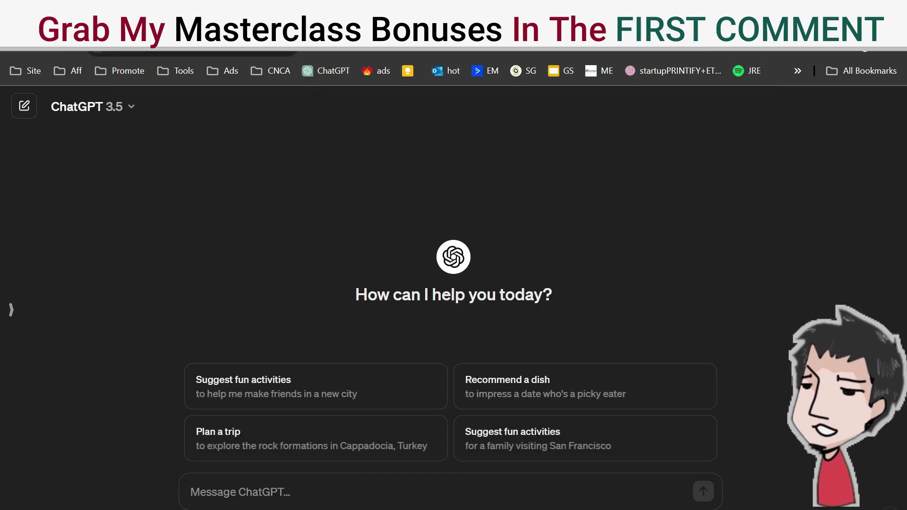
pyautogui.hotkey('ctrl', 'v')
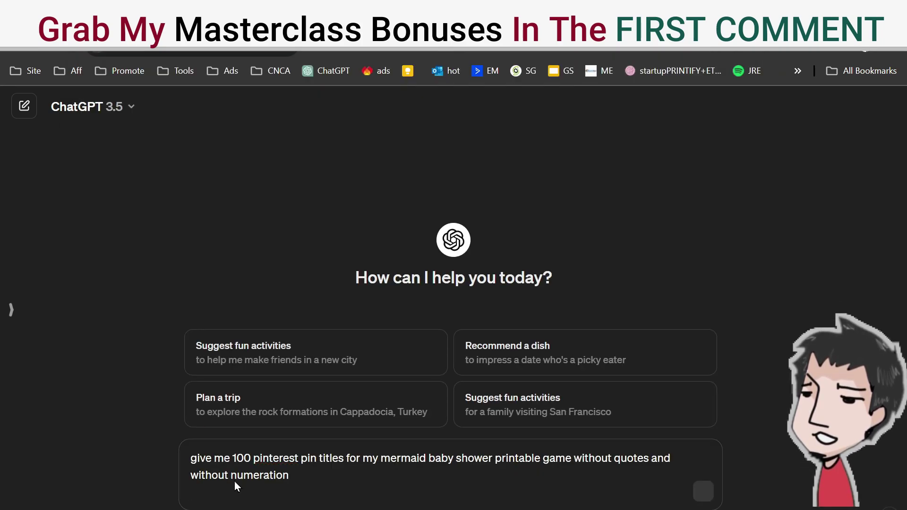
pyautogui.press('Return')
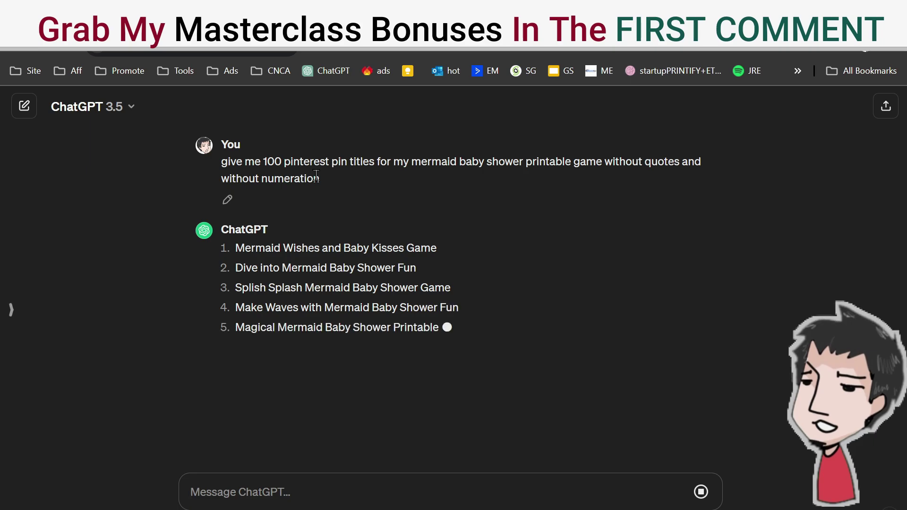
# Copy all the generated mermaid titles from ChatGPT, without their numbering, into the wave's Pin Titles field in TrafficWave Generator
pyautogui.scroll(3, 307, 198)
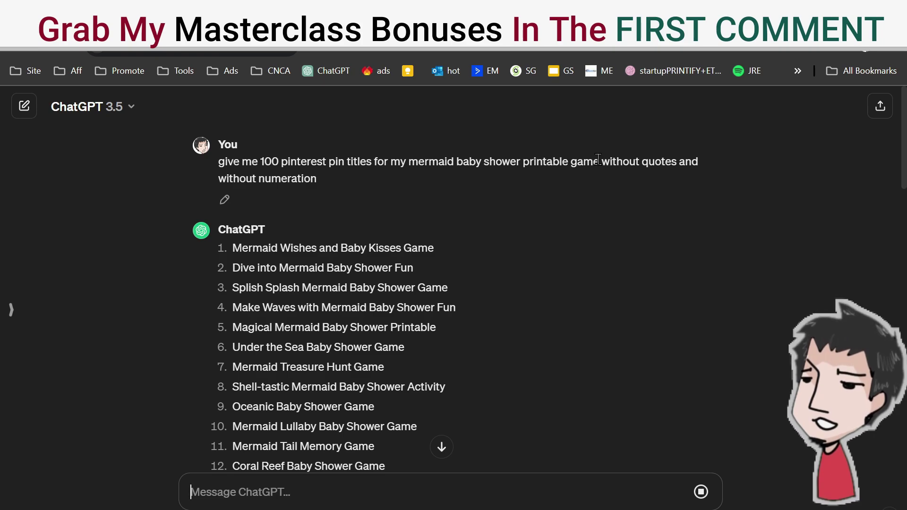
pyautogui.scroll(-20, 510, 228)
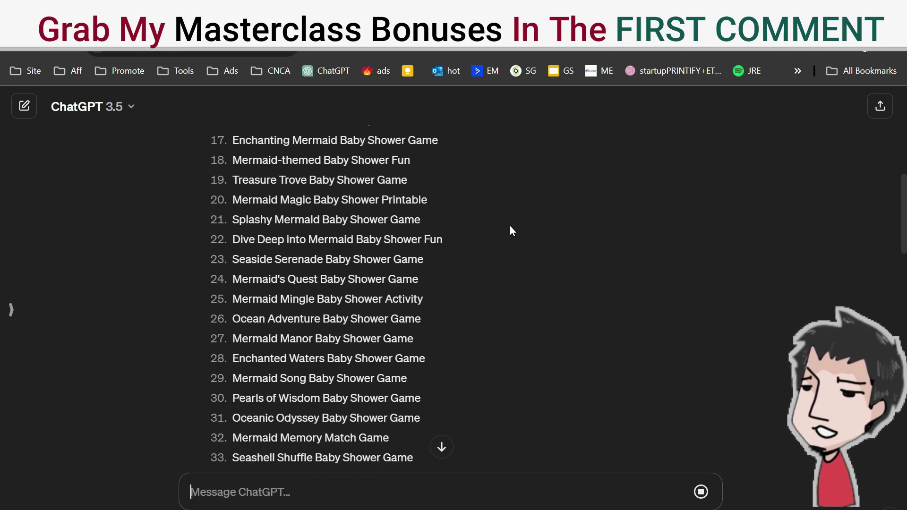
pyautogui.scroll(-14, 510, 226)
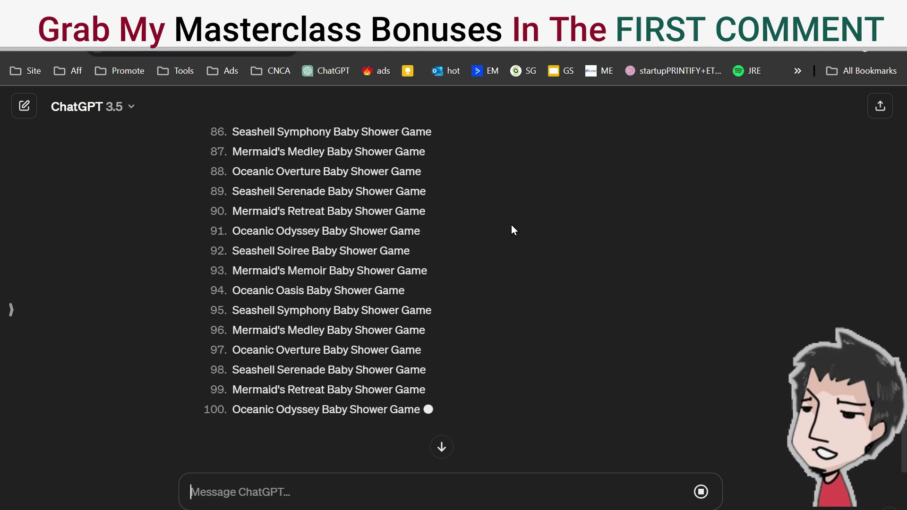
pyautogui.click(244, 394)
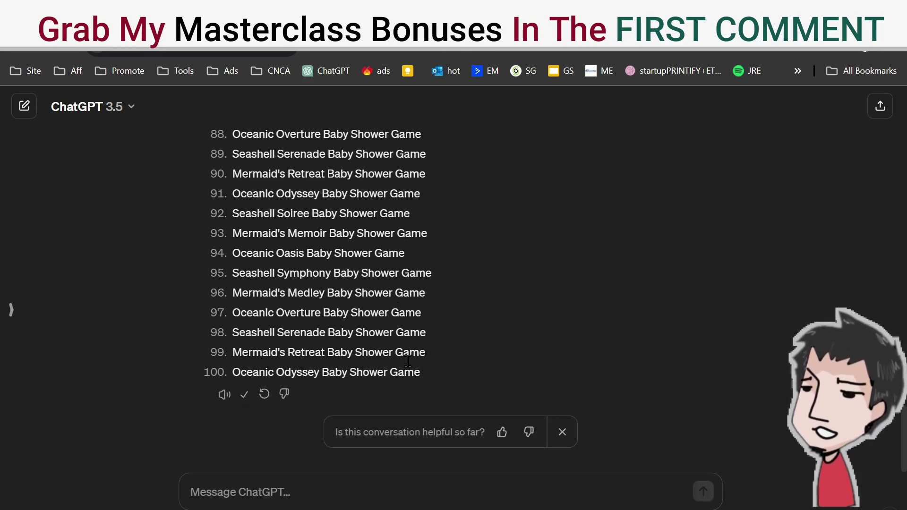
pyautogui.moveTo(407, 360); pyautogui.dragTo(231, 244)
pyautogui.rightClick(259, 256)
pyautogui.click(303, 267)
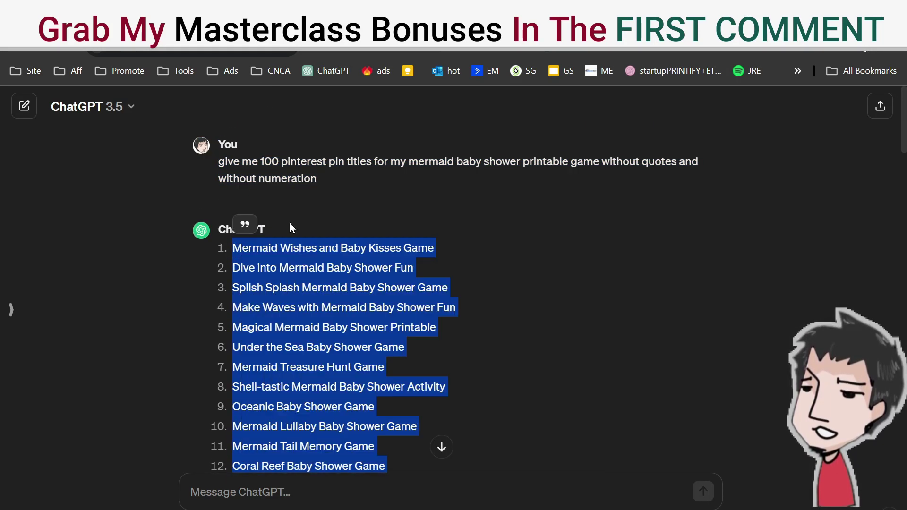
pyautogui.hotkey('ctrl', 'Tab')
pyautogui.click(411, 308)
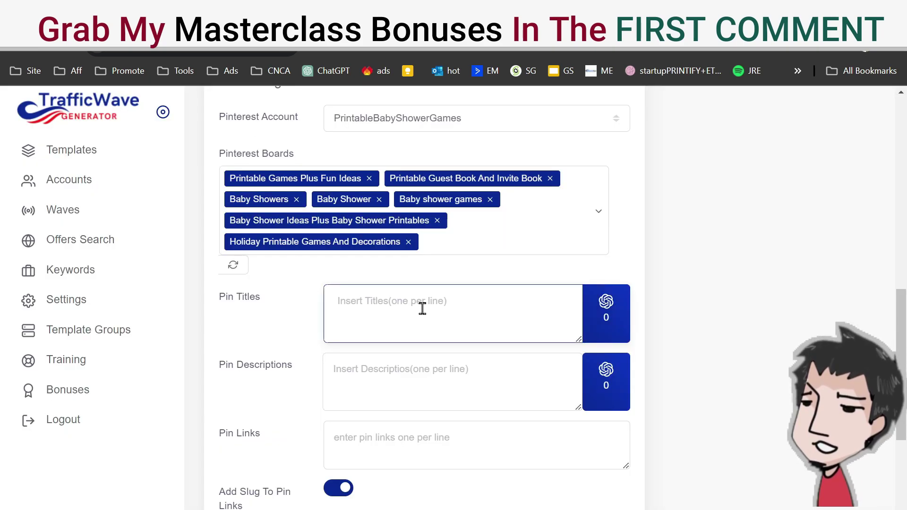
pyautogui.hotkey('ctrl', 'v')
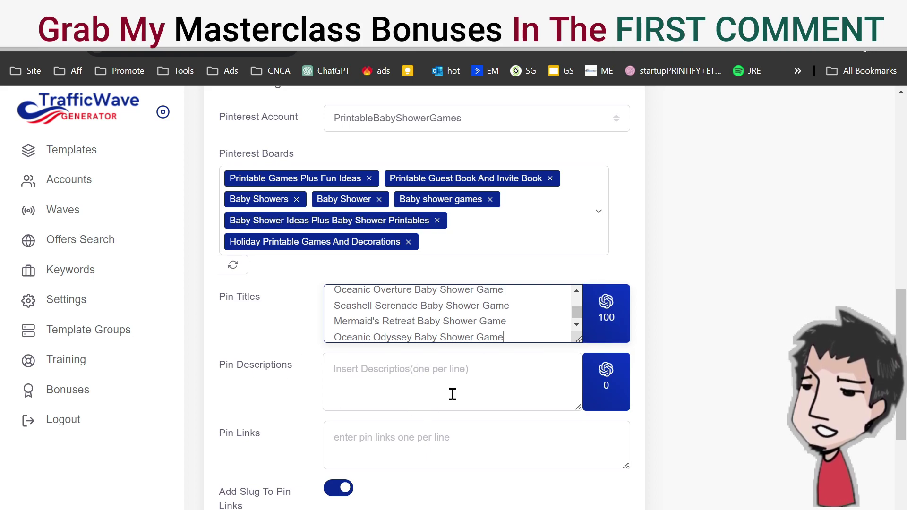
# Copy the prompt for 100 short mermaid pin descriptions from hugs-chilbook.txt in Notepad and submit it to ChatGPT
pyautogui.hotkey('alt', 'Tab')
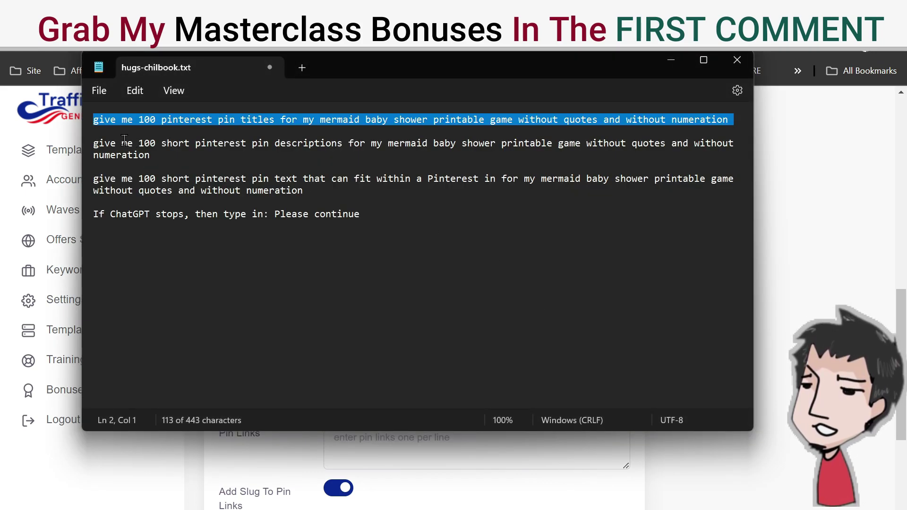
pyautogui.moveTo(95, 144); pyautogui.dragTo(157, 157)
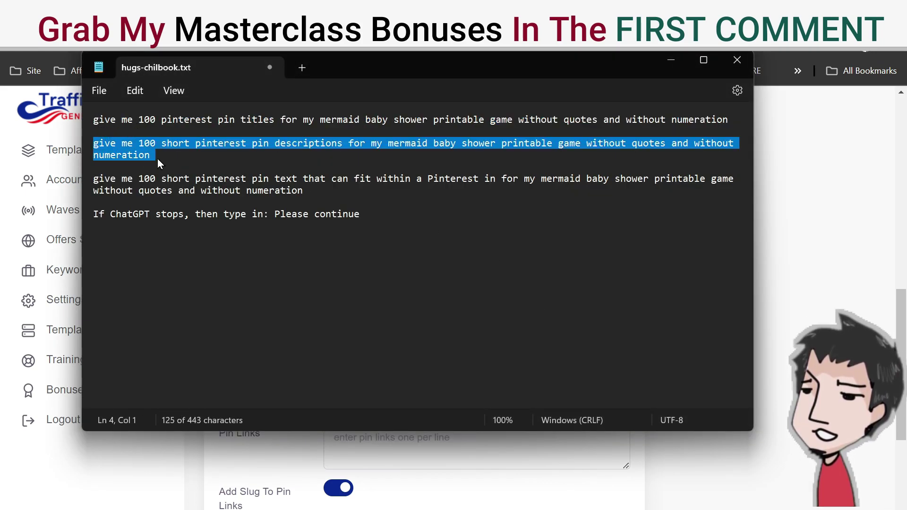
pyautogui.rightClick(129, 152)
pyautogui.click(170, 228)
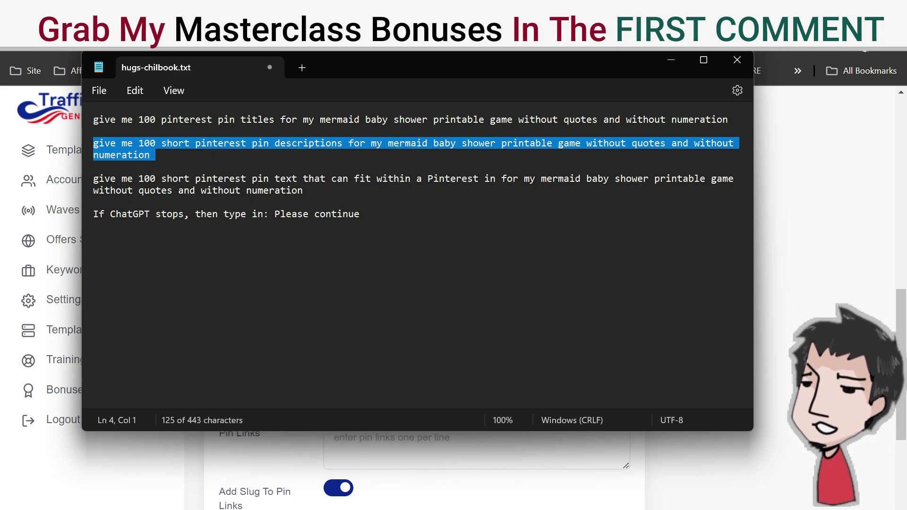
pyautogui.hotkey('alt', 'Tab')
pyautogui.click(445, 56)
pyautogui.click(433, 496)
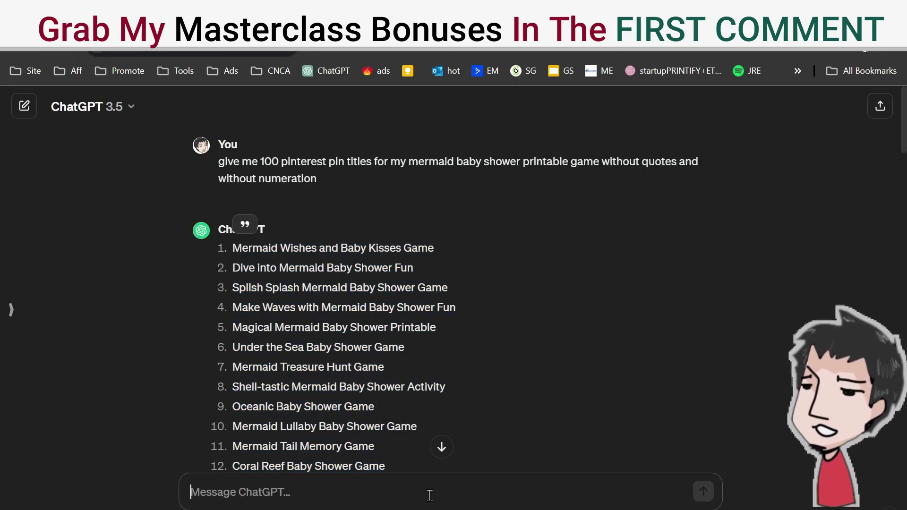
pyautogui.hotkey('ctrl', 'v')
pyautogui.scroll(-3, 477, 358)
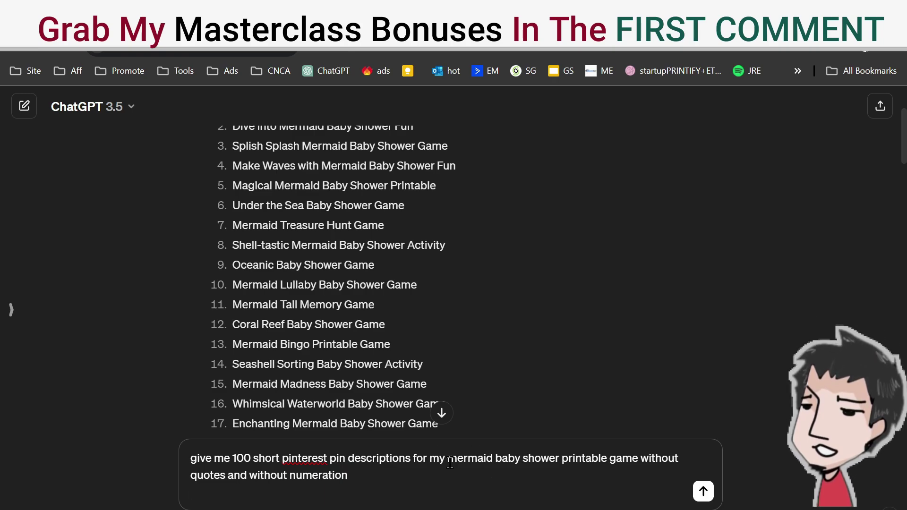
pyautogui.moveTo(448, 463); pyautogui.dragTo(634, 460)
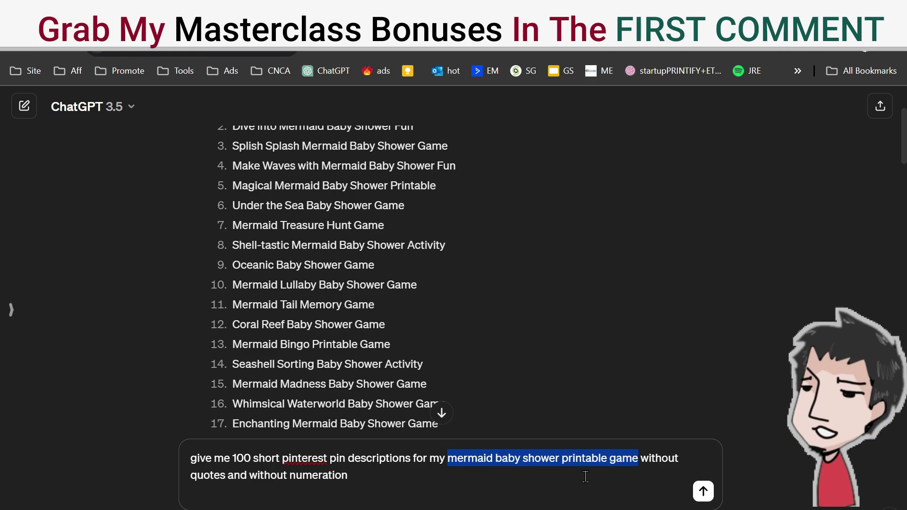
pyautogui.press('Return')
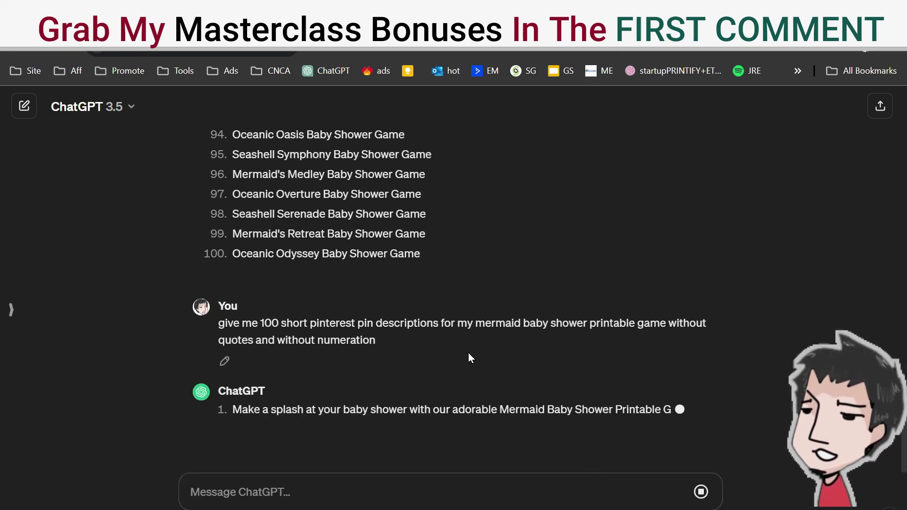
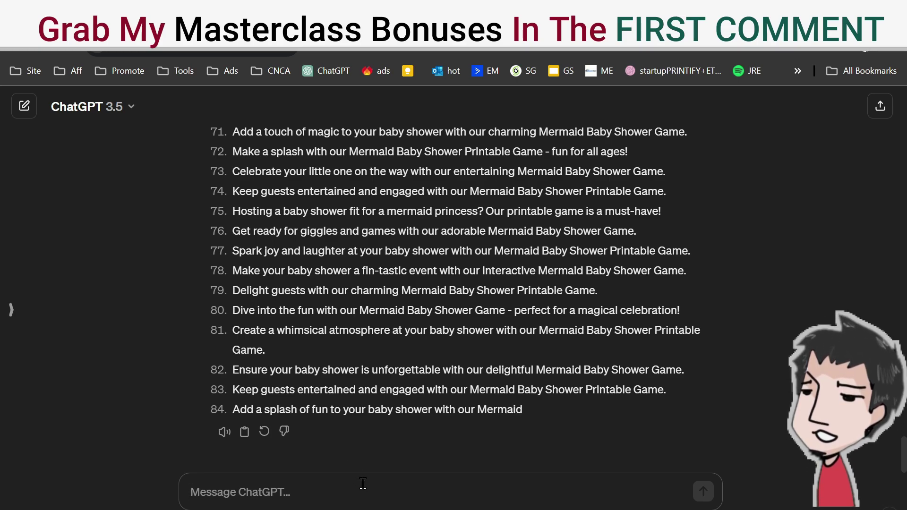
# Ask ChatGPT to continue the cut-off list of pin descriptions with the message "continue"
pyautogui.click(363, 483)
pyautogui.write('continue')
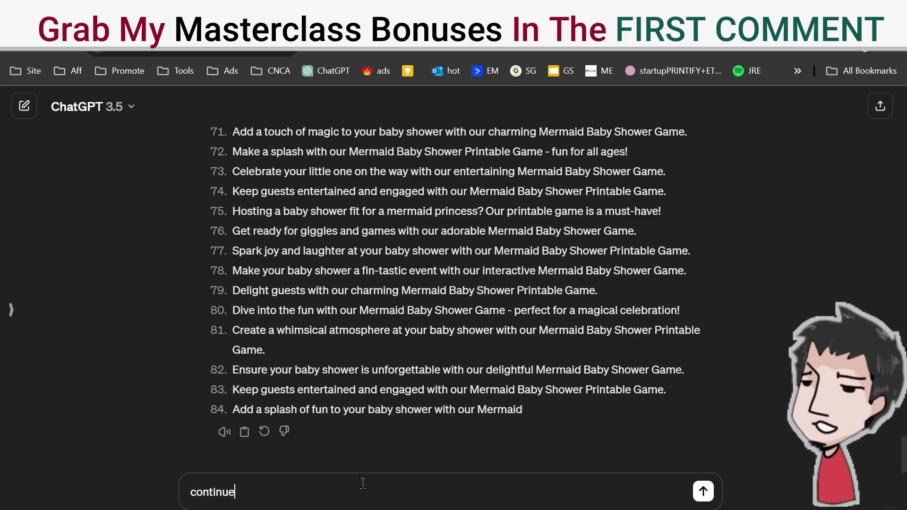
pyautogui.press('Return')
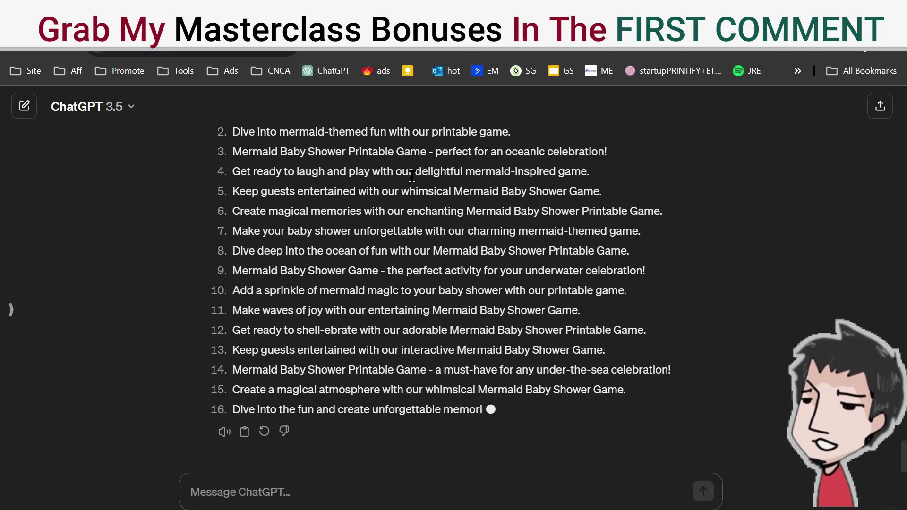
# Copy descriptions 1 to 83 from ChatGPT's first list, leaving out the incomplete last one, into the wave's Pin Descriptions in TrafficWave Generator
pyautogui.scroll(8, 411, 188)
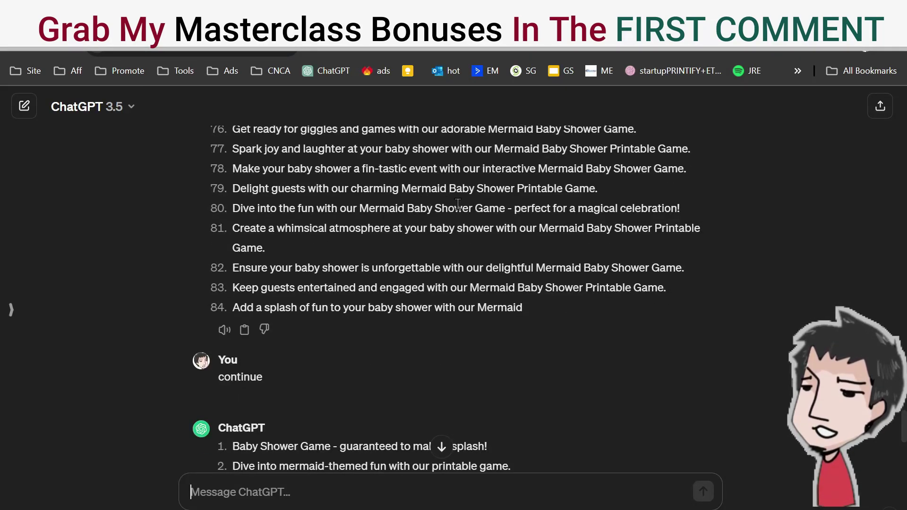
pyautogui.moveTo(676, 287); pyautogui.dragTo(231, 440)
pyautogui.rightClick(245, 446)
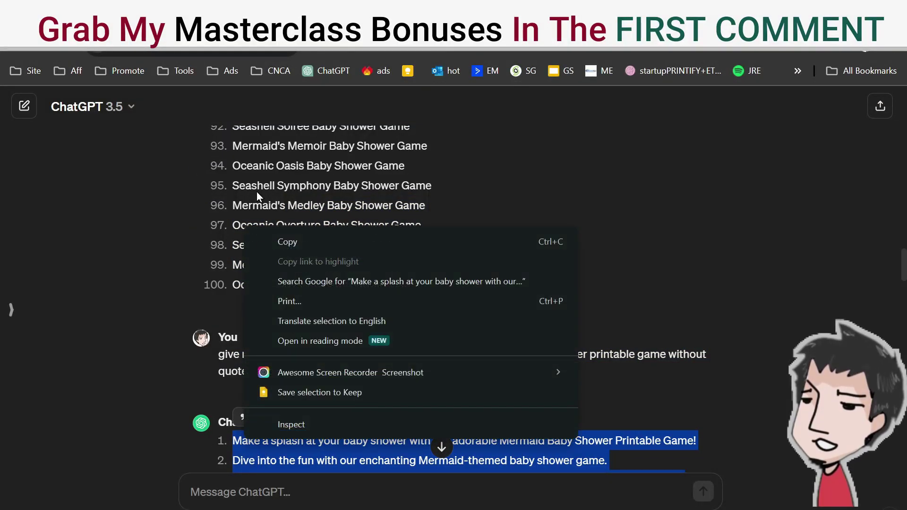
pyautogui.click(295, 239)
pyautogui.click(198, 46)
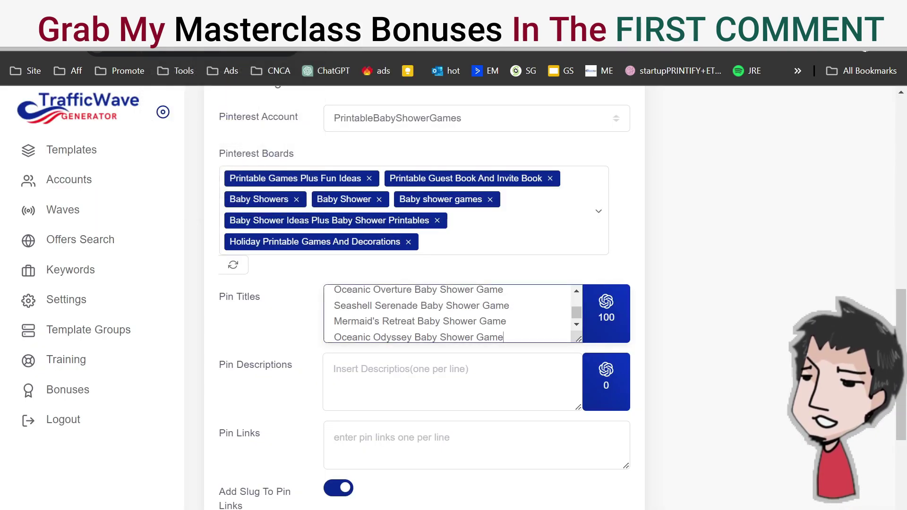
pyautogui.click(434, 370)
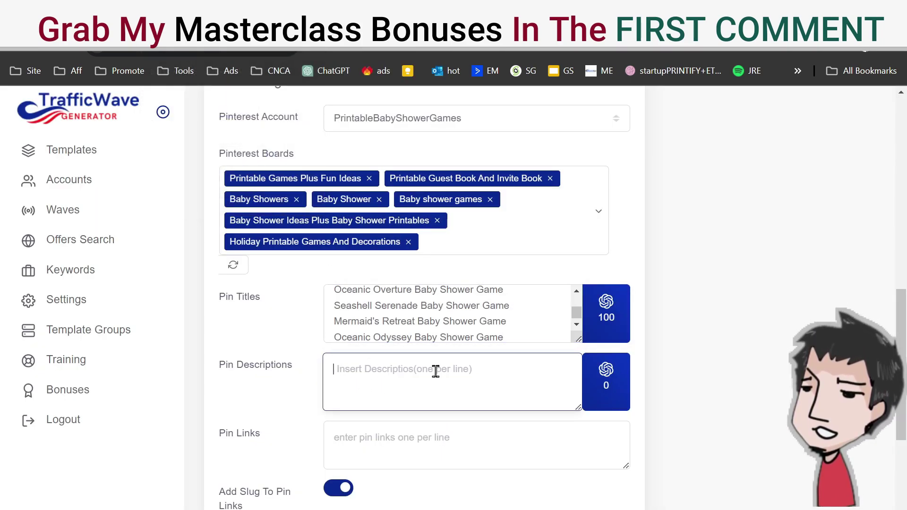
pyautogui.hotkey('ctrl', 'v')
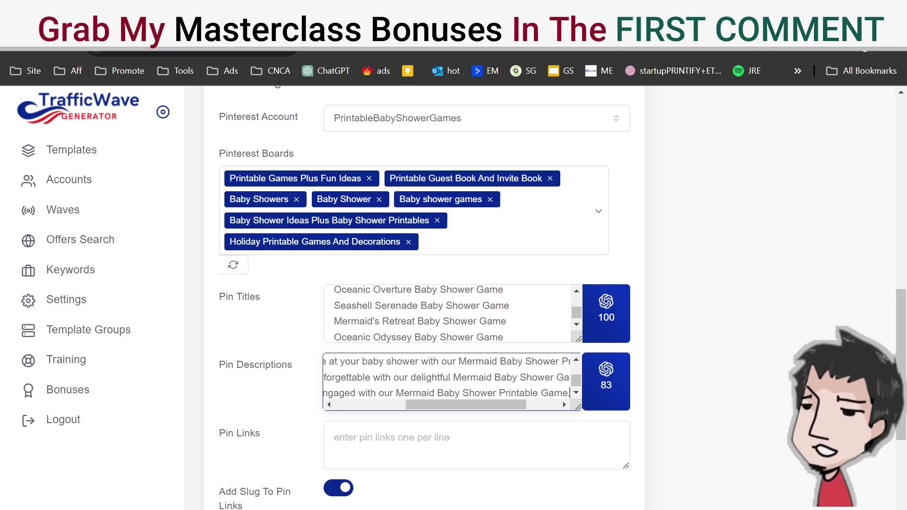
# Copy all 16 descriptions from ChatGPT's continued answer and append them on a new line in the wave's Pin Descriptions
pyautogui.hotkey('ctrl', 'shift', 'Tab')
pyautogui.scroll(-15, 453, 298)
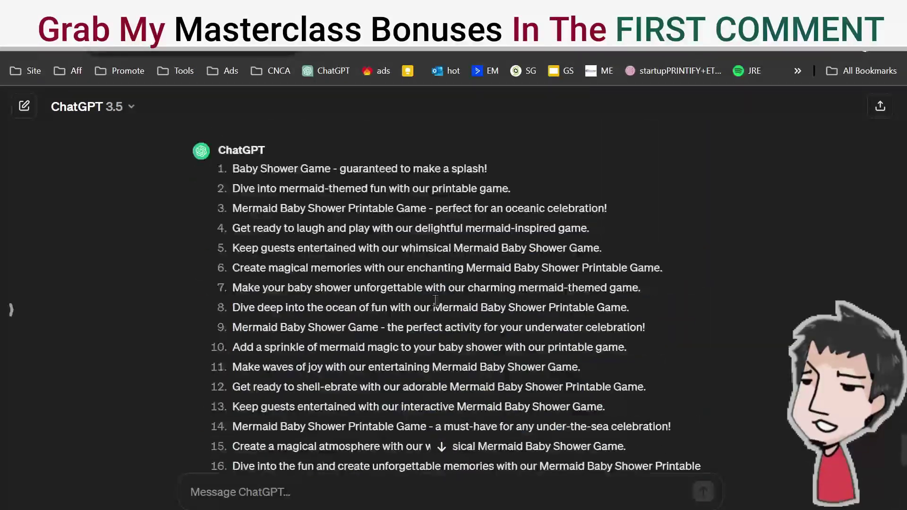
pyautogui.scroll(-2, 434, 299)
pyautogui.scroll(3, 435, 305)
pyautogui.moveTo(235, 235); pyautogui.dragTo(656, 328)
pyautogui.scroll(-3, 652, 457)
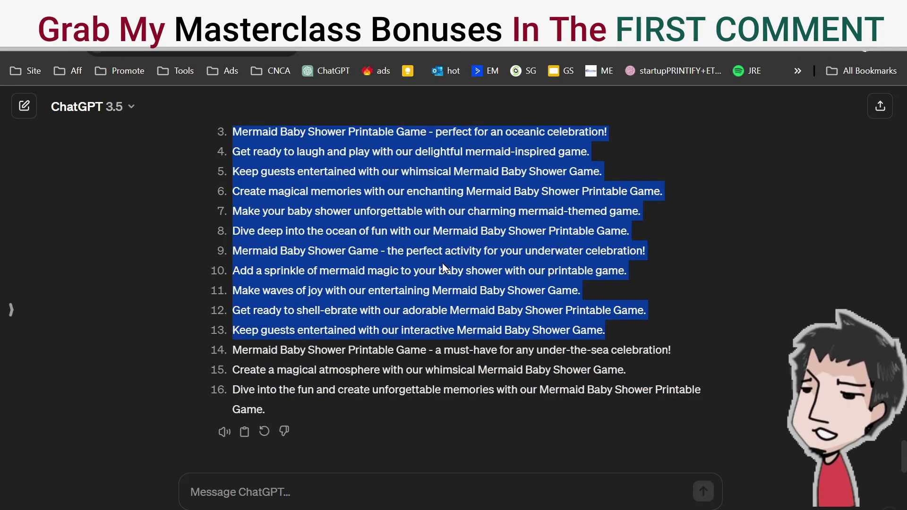
pyautogui.moveTo(302, 406); pyautogui.dragTo(245, 401)
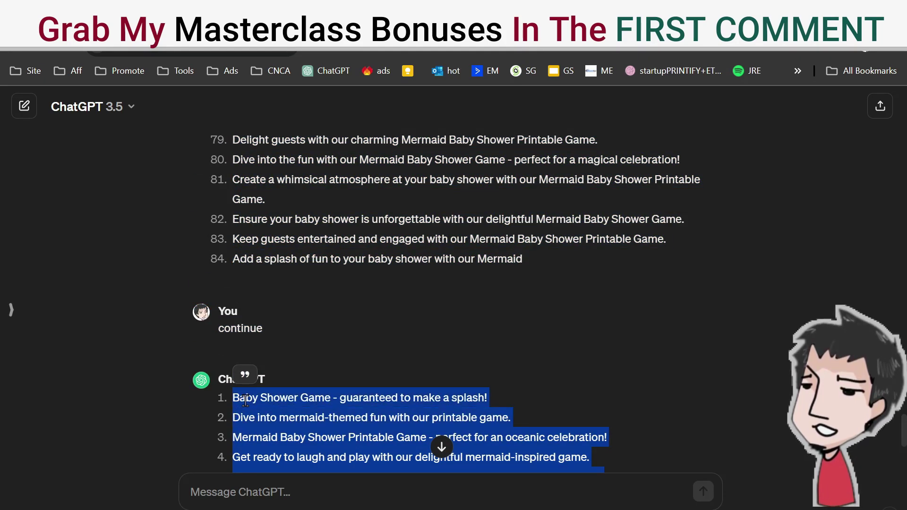
pyautogui.rightClick(245, 401)
pyautogui.click(283, 202)
pyautogui.click(301, 29)
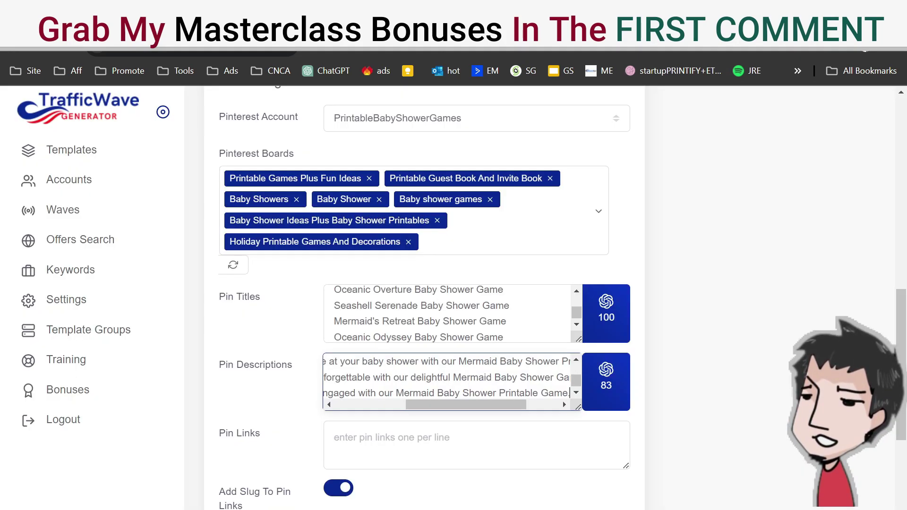
pyautogui.press('Return')
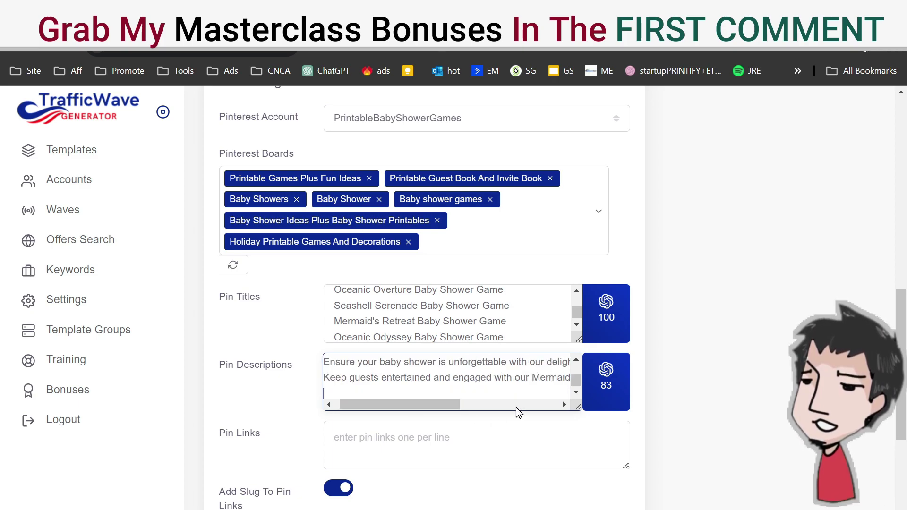
pyautogui.hotkey('ctrl', 'v')
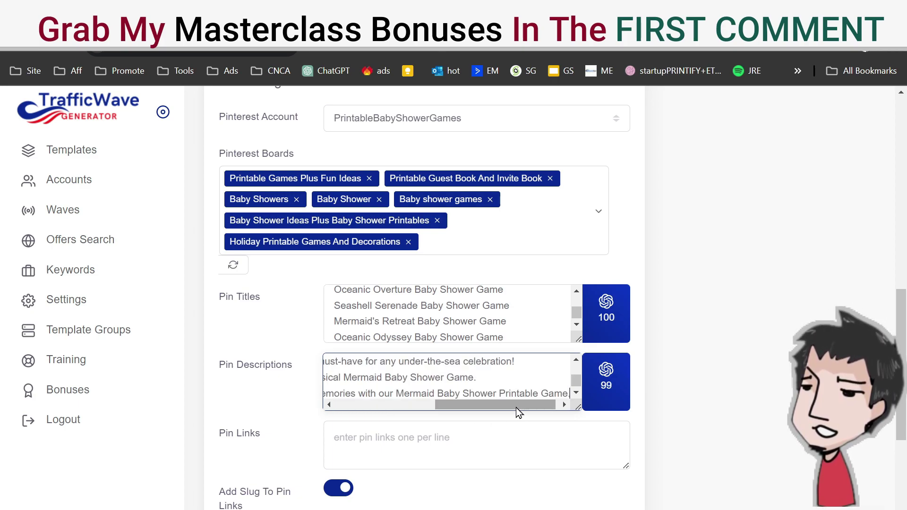
# Return to ChatGPT and request an additional pin description with the message "give me one more"
pyautogui.hotkey('ctrl', 'shift', 'Tab')
pyautogui.scroll(-8, 421, 360)
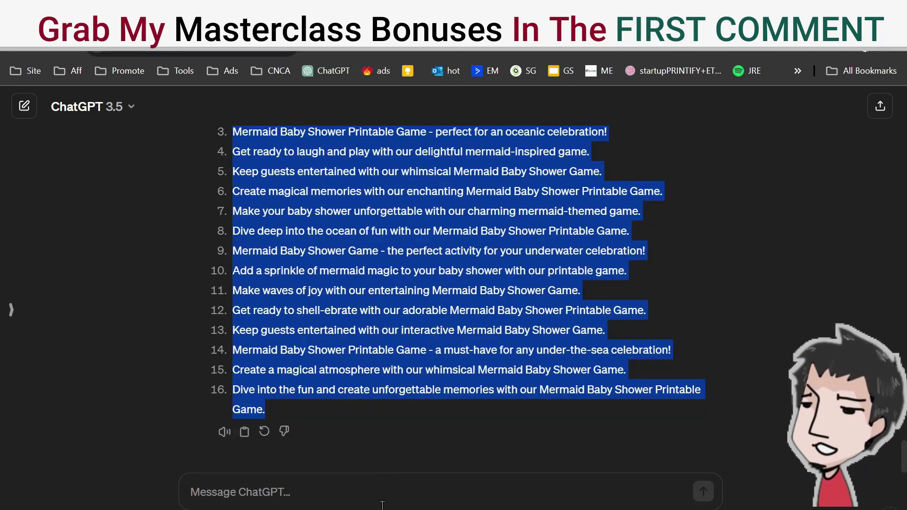
pyautogui.click(359, 485)
pyautogui.write('give me one more')
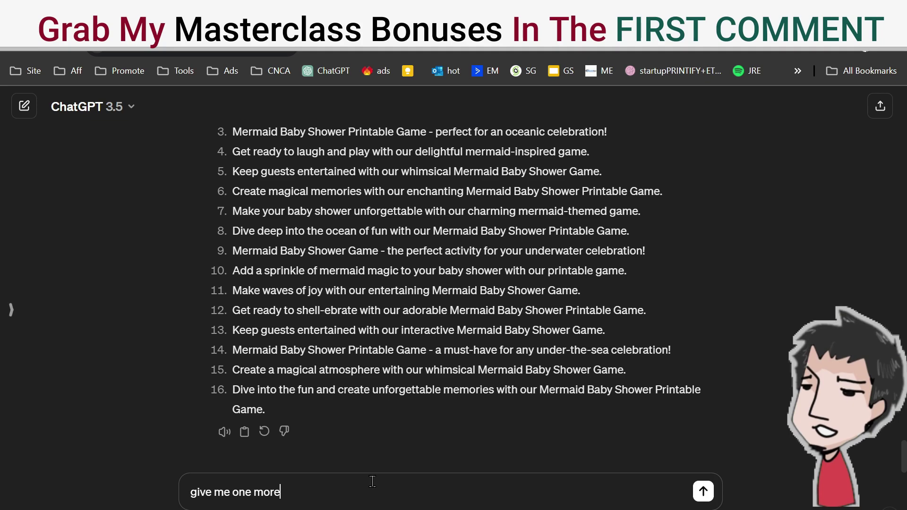
pyautogui.press('Return')
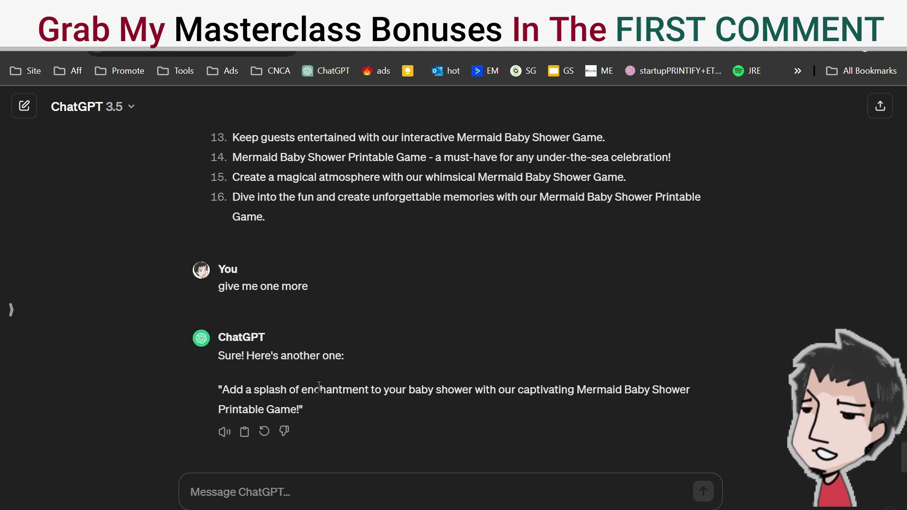
# Copy the extra description from ChatGPT without its quotes and add it to the end of the wave's Pin Descriptions
pyautogui.moveTo(222, 389); pyautogui.dragTo(296, 409)
pyautogui.rightClick(272, 395)
pyautogui.click(326, 195)
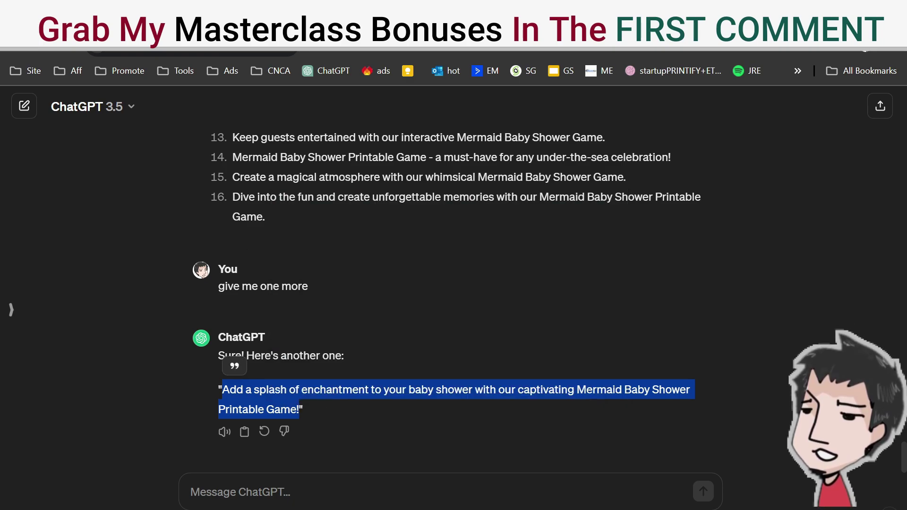
pyautogui.hotkey('ctrl', 'Tab')
pyautogui.click(538, 389)
pyautogui.hotkey('ctrl', 'v')
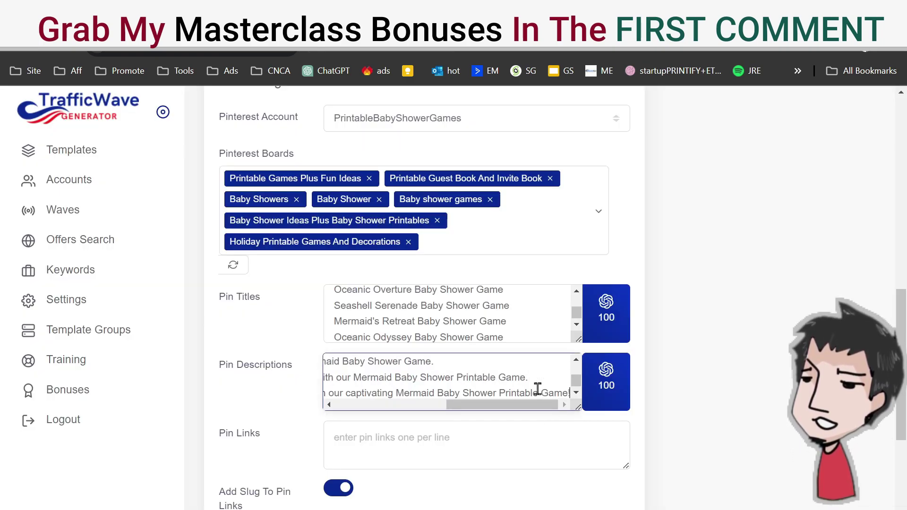
# Copy the web address of the Mermaid Baby Shower Printable Games And Decorations product page into the wave's Pin Links
pyautogui.scroll(-1, 462, 337)
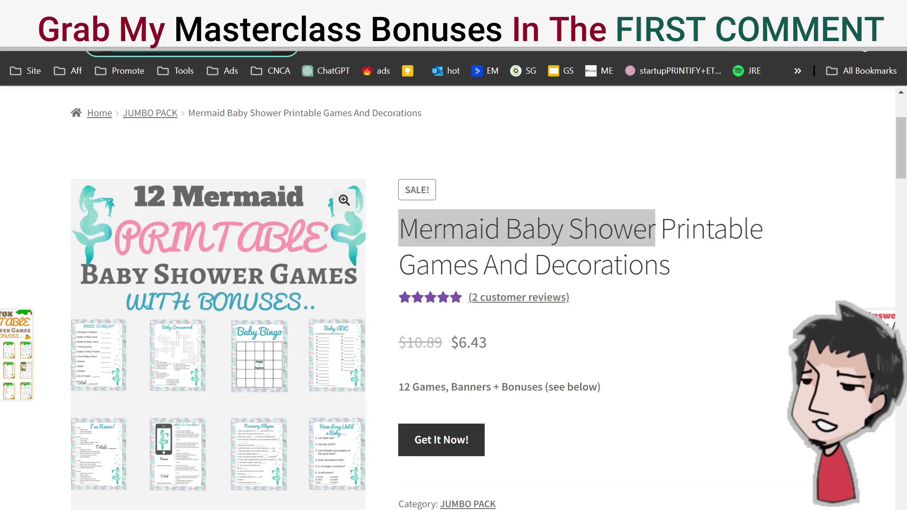
pyautogui.rightClick(184, 47)
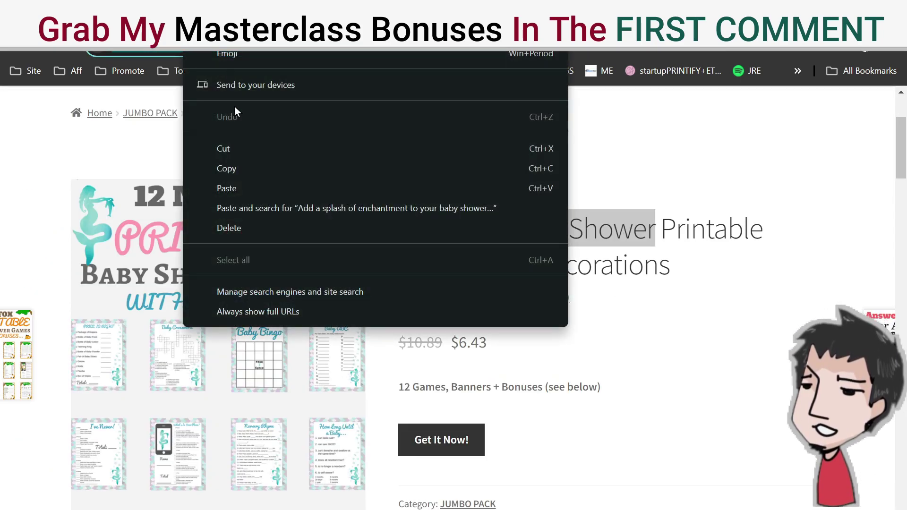
pyautogui.click(246, 178)
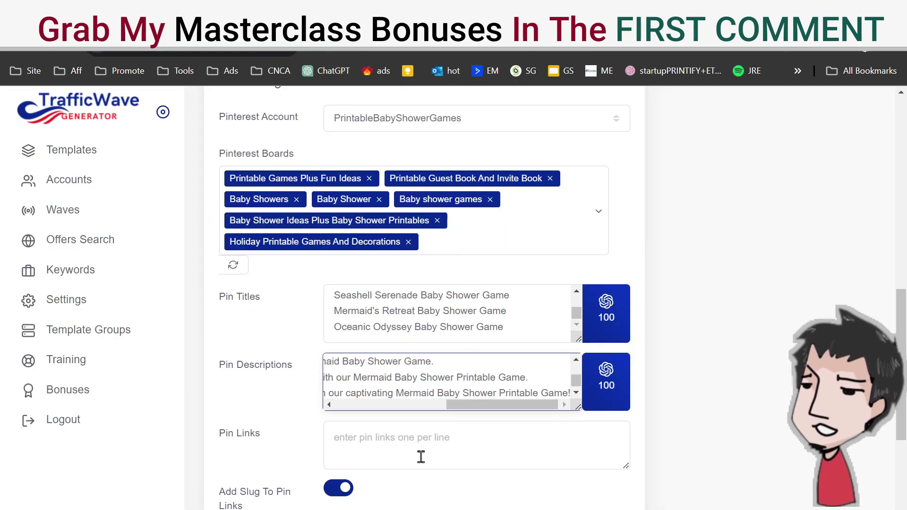
pyautogui.click(433, 449)
pyautogui.hotkey('ctrl', 'v')
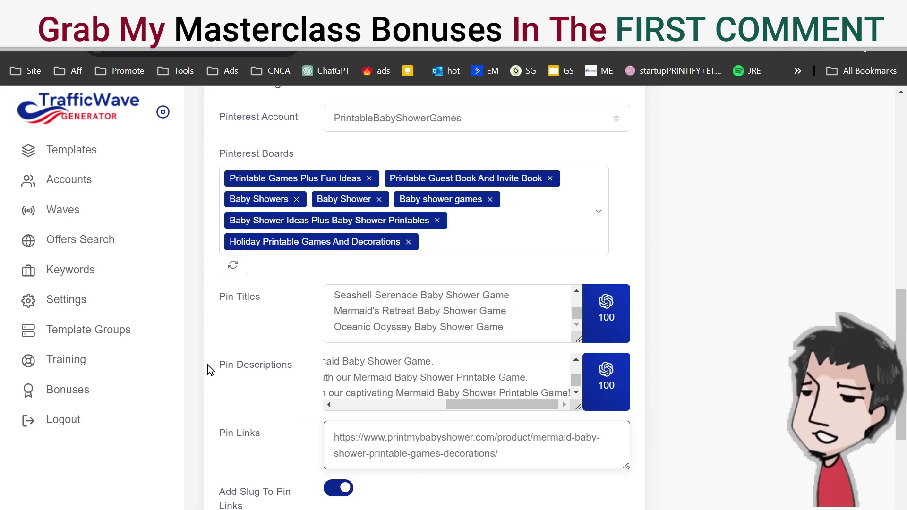
# Choose "best templates" as the template group in the wave's Pin Template Settings
pyautogui.scroll(-5, 404, 378)
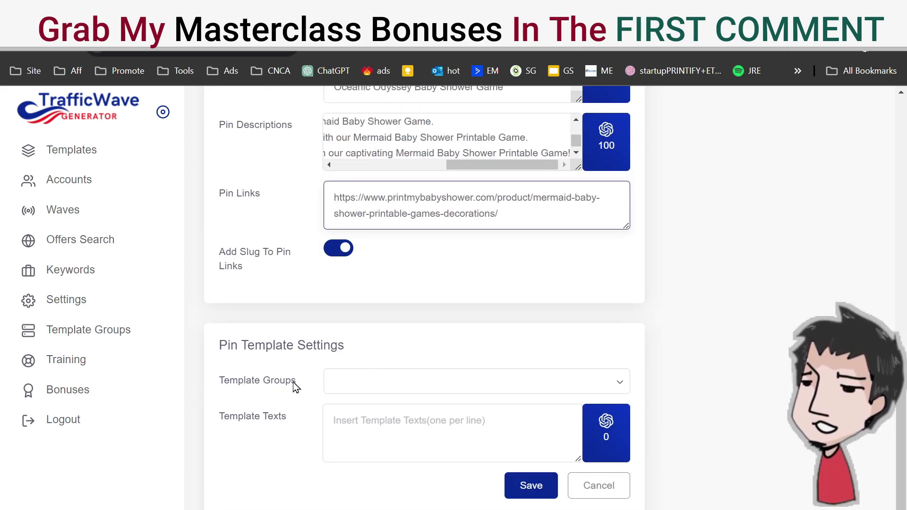
pyautogui.click(396, 374)
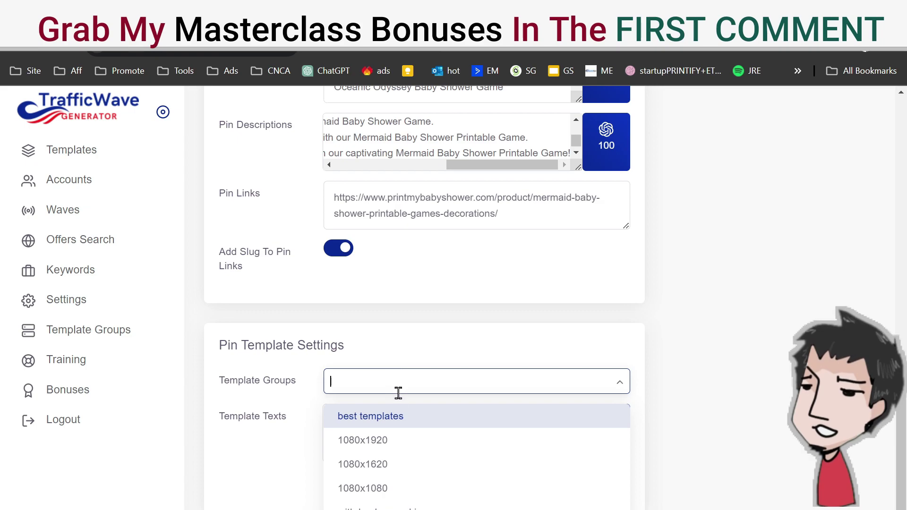
pyautogui.click(390, 417)
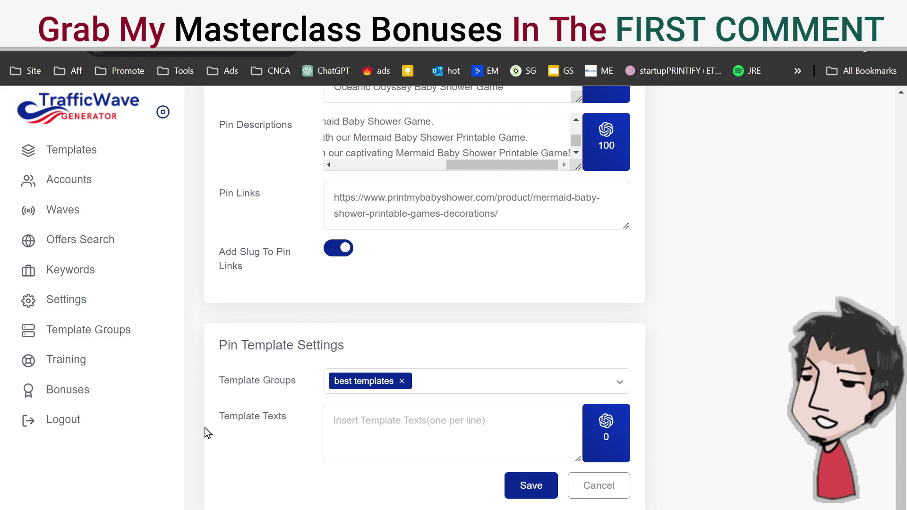
# Correct the third prompt in the hugs-chilbook.txt notes so it asks for text that fits "within a Pinterest pin image"
pyautogui.hotkey('alt', 'Tab')
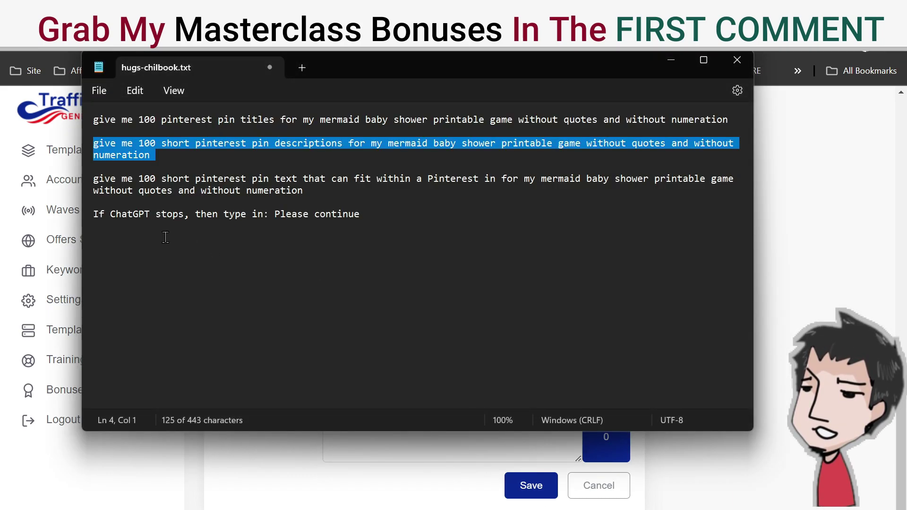
pyautogui.moveTo(93, 179); pyautogui.dragTo(328, 195)
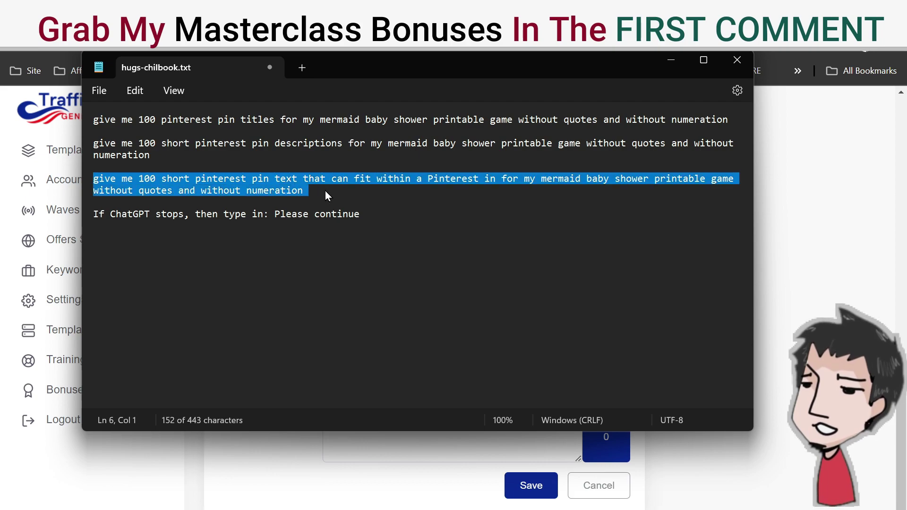
pyautogui.rightClick(267, 190)
pyautogui.click(316, 255)
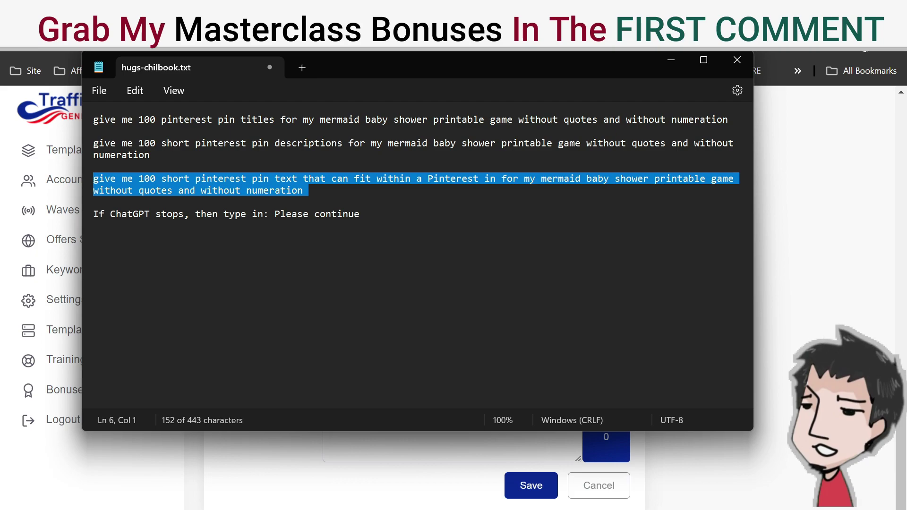
pyautogui.click(479, 180)
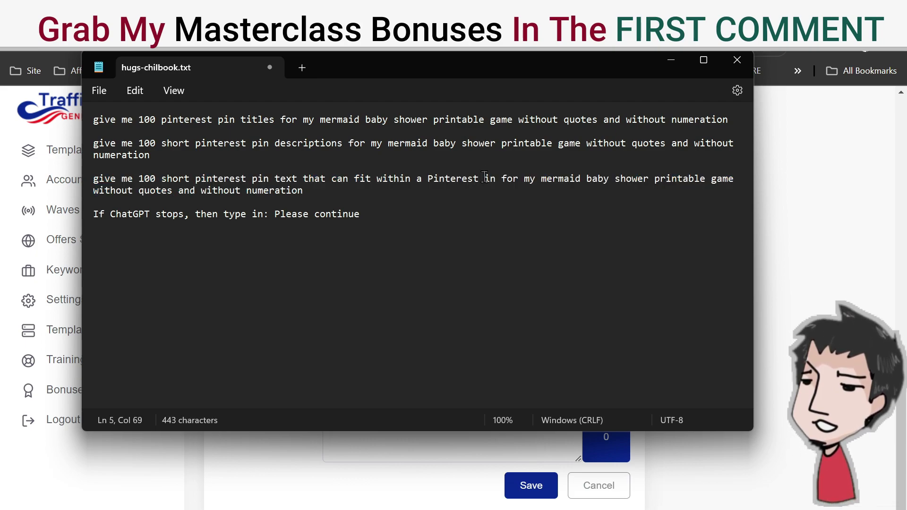
pyautogui.write('pin')
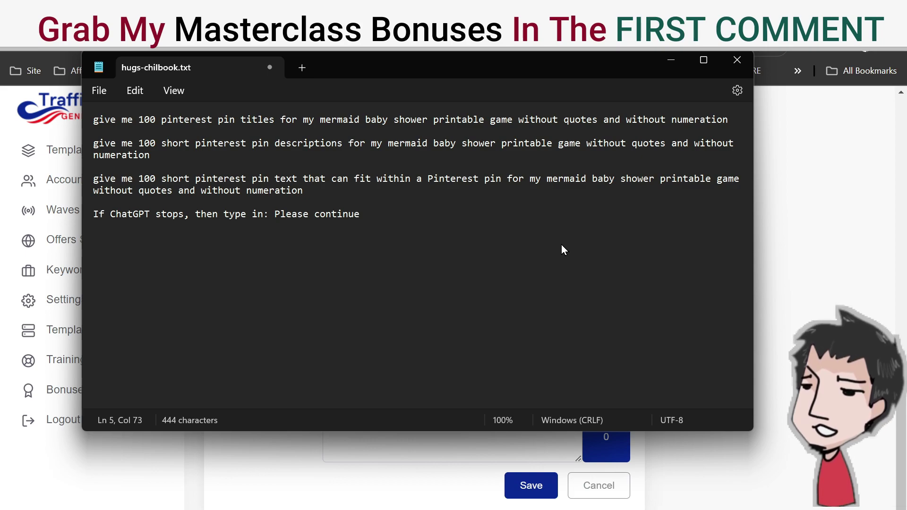
pyautogui.write(' image')
# Copy the corrected prompt for 100 short Pinterest pin texts from the notes and send it to ChatGPT
pyautogui.moveTo(332, 191); pyautogui.dragTo(99, 186)
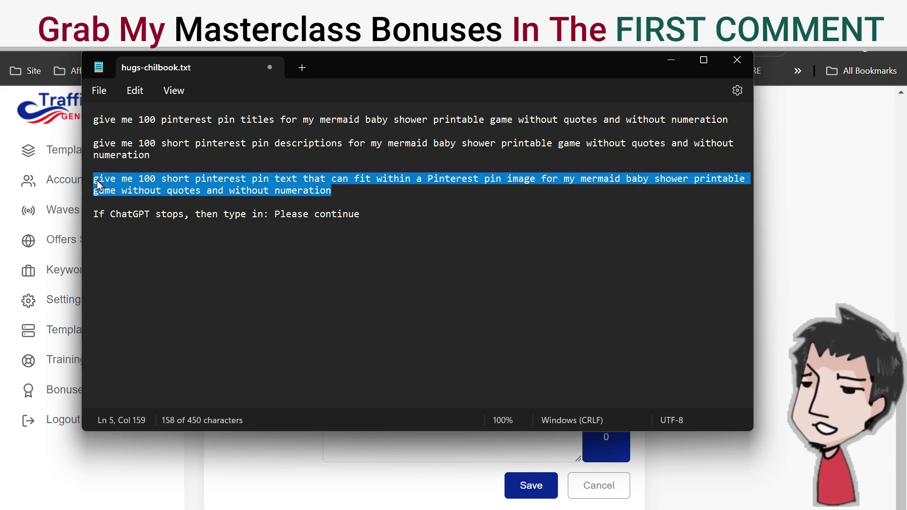
pyautogui.rightClick(99, 185)
pyautogui.click(156, 257)
pyautogui.hotkey('alt', 'Tab')
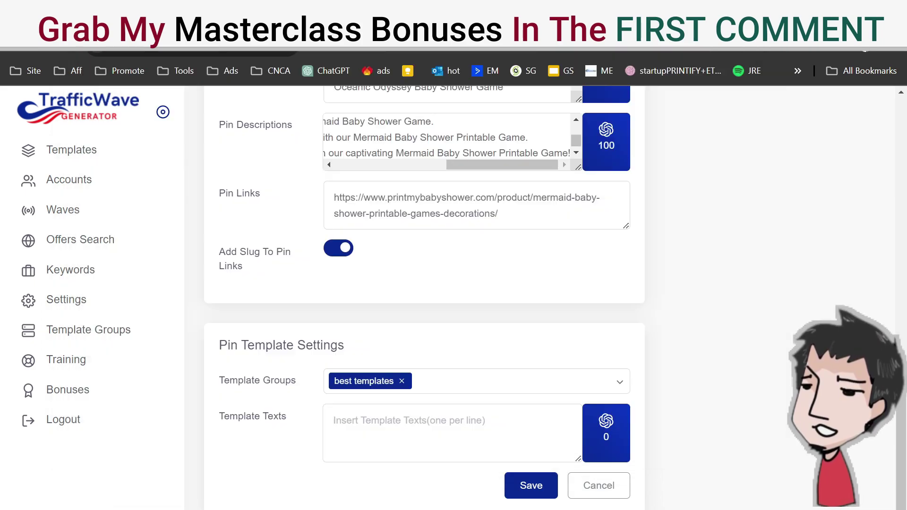
pyautogui.hotkey('ctrl', 'Tab')
pyautogui.click(394, 492)
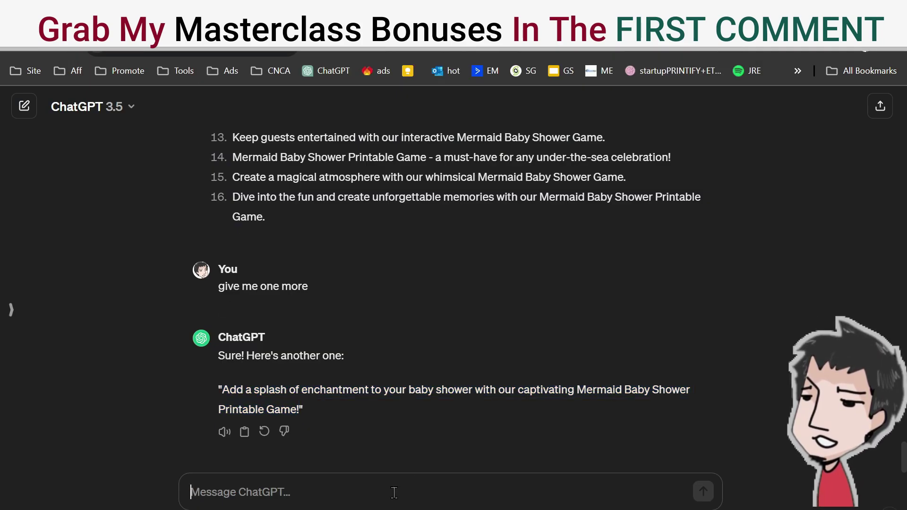
pyautogui.hotkey('ctrl', 'v')
pyautogui.press('Return')
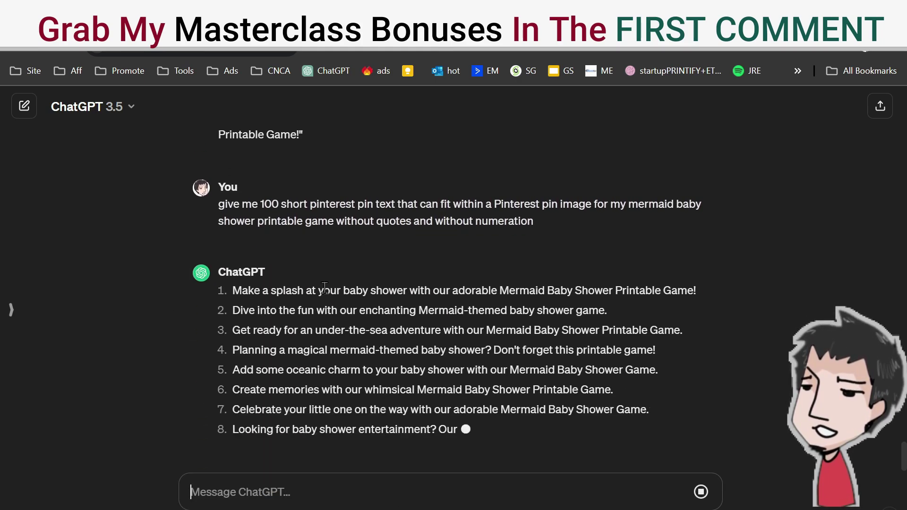
# Stop ChatGPT's running list of pin texts and send the message "TOO LONG" to get shorter versions
pyautogui.scroll(5, 325, 289)
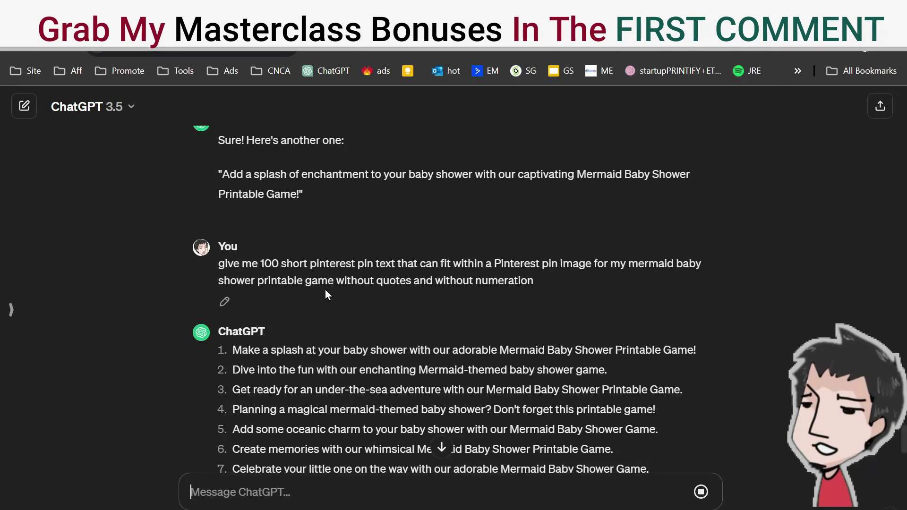
pyautogui.scroll(-6, 613, 356)
pyautogui.click(700, 492)
pyautogui.write('TPO')
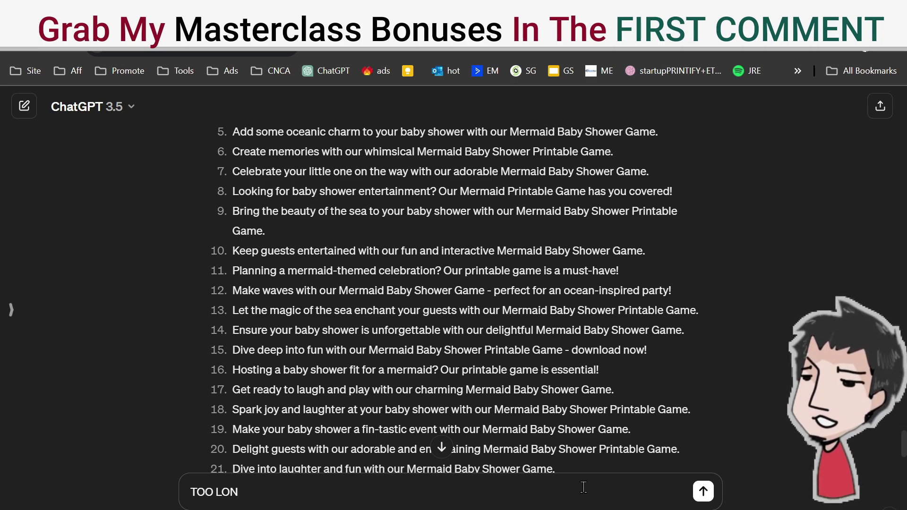
pyautogui.press('Return')
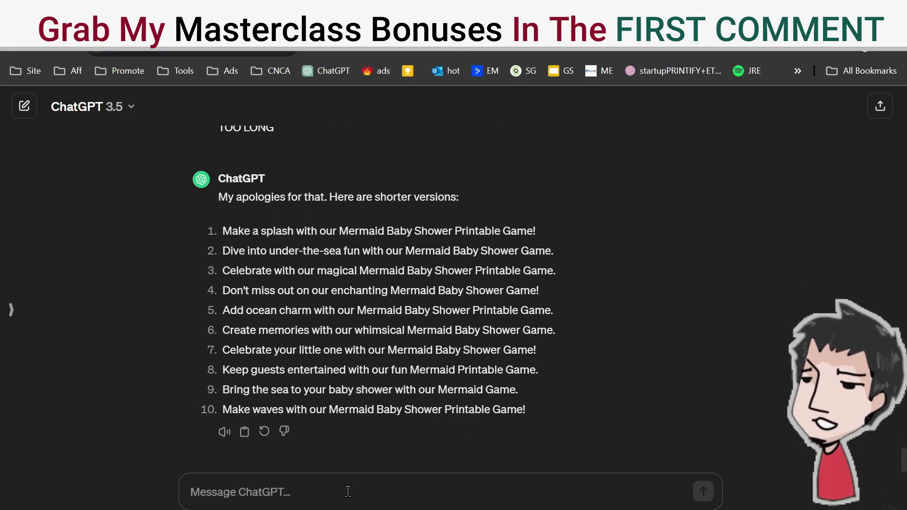
# Ask ChatGPT for additional short pin texts with the message "give me 90 more please"
pyautogui.write('give me')
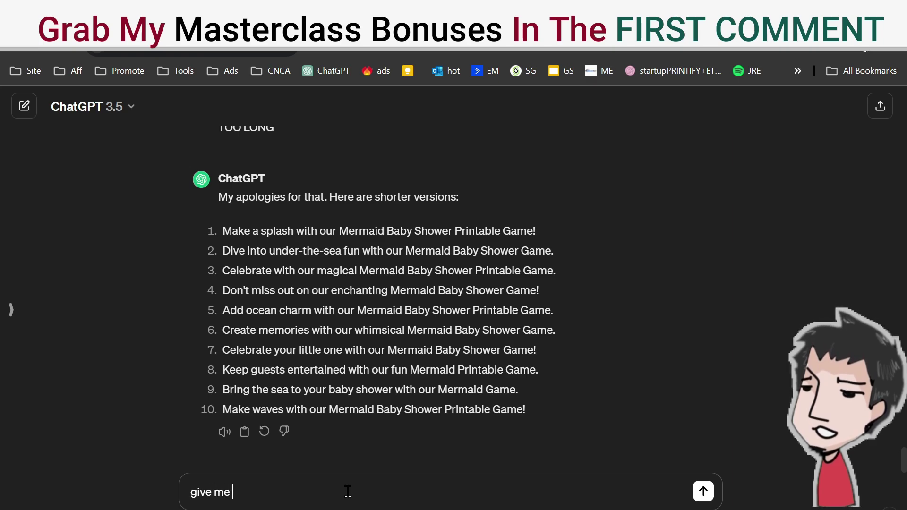
pyautogui.write(' 90 more please')
pyautogui.press('Return')
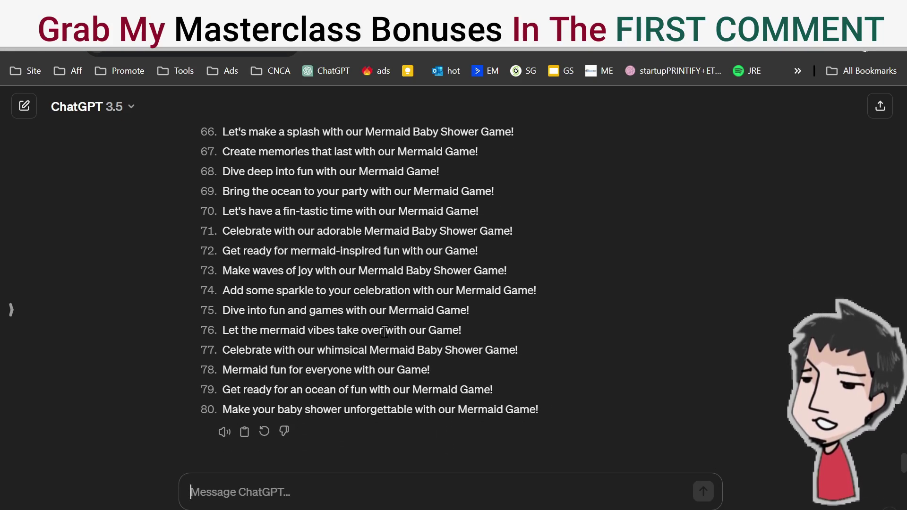
# Copy ChatGPT's entire latest list of short pin texts into the empty Template Texts of the TrafficWave Generator wave
pyautogui.moveTo(563, 411); pyautogui.dragTo(237, 171)
pyautogui.rightClick(298, 195)
pyautogui.click(310, 206)
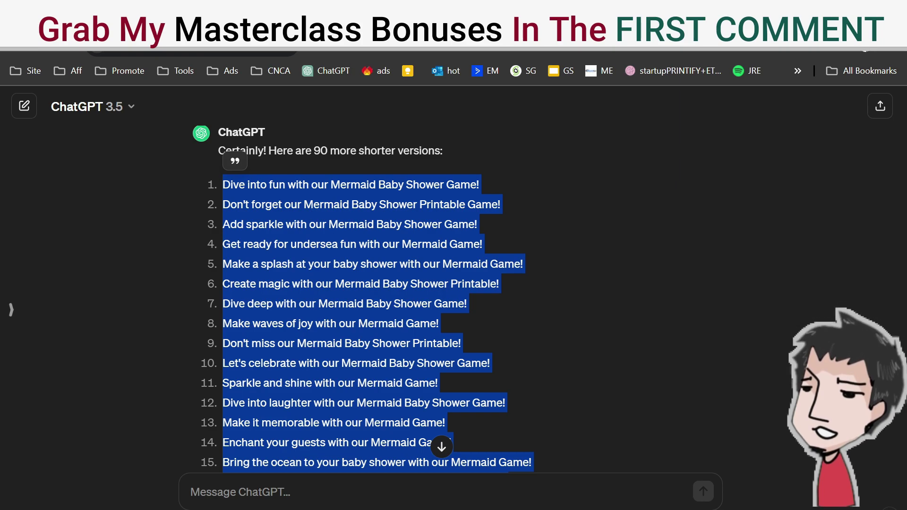
pyautogui.hotkey('ctrl', 'Tab')
pyautogui.click(448, 442)
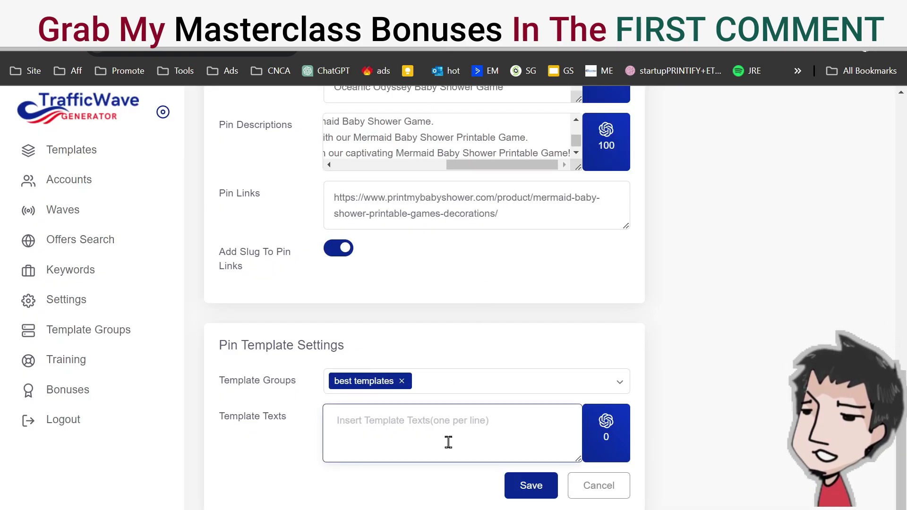
pyautogui.hotkey('ctrl', 'v')
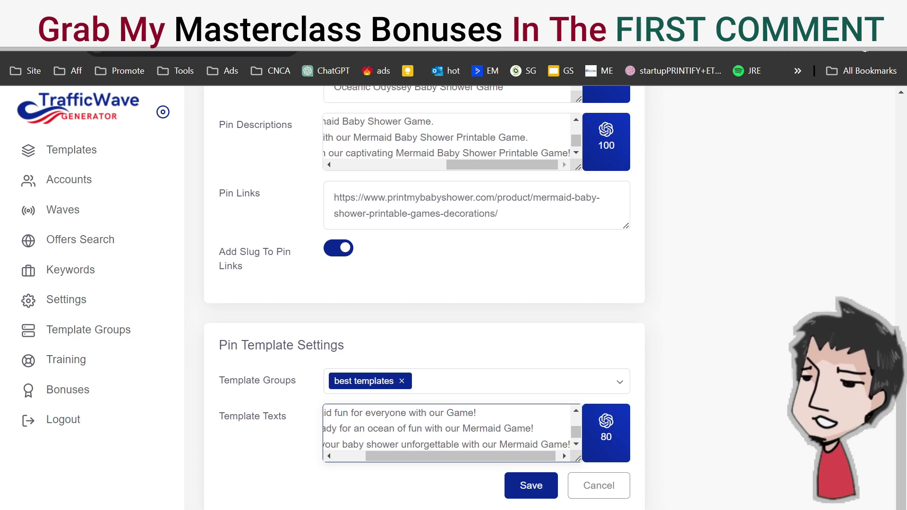
# Copy the earlier ten shorter versions from ChatGPT to the end of the wave's Template Texts, followed by a new line
pyautogui.hotkey('ctrl', 'shift', 'Tab')
pyautogui.scroll(10, 529, 383)
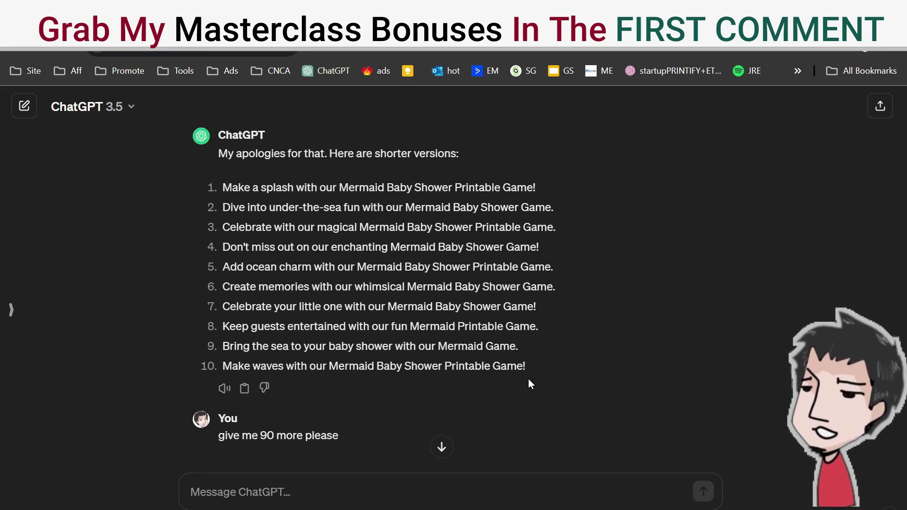
pyautogui.moveTo(537, 372); pyautogui.dragTo(225, 192)
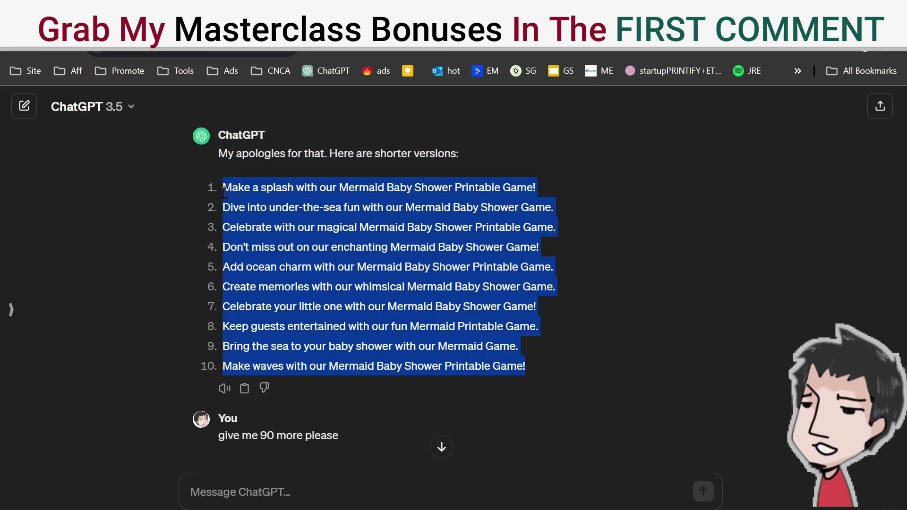
pyautogui.rightClick(258, 193)
pyautogui.click(278, 203)
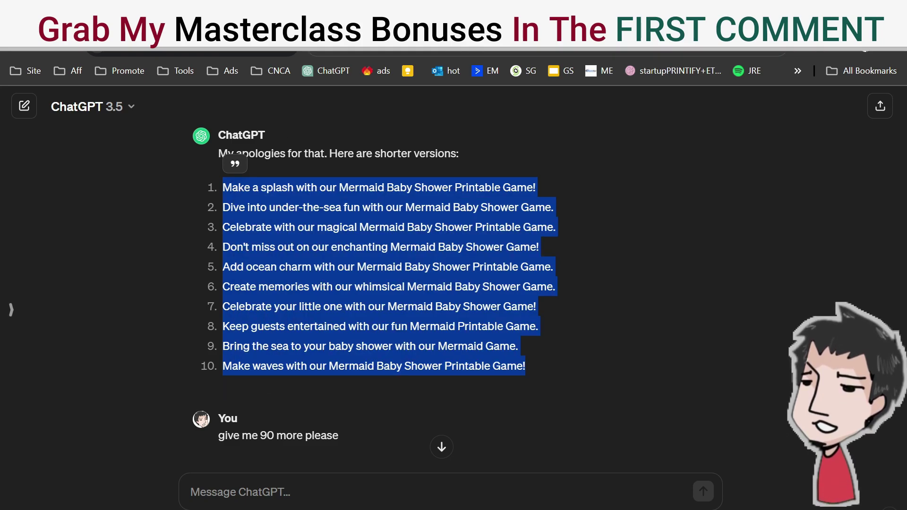
pyautogui.hotkey('ctrl', 'Tab')
pyautogui.click(525, 431)
pyautogui.hotkey('ctrl', 'End')
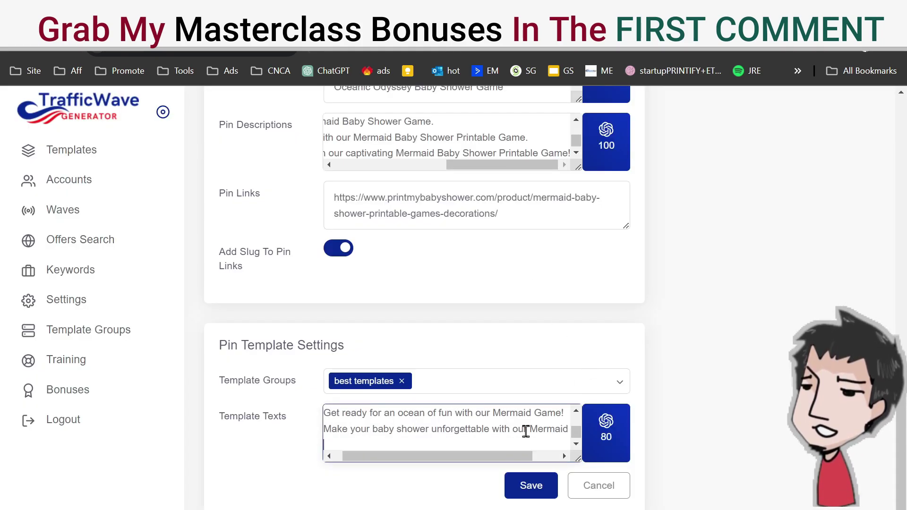
pyautogui.hotkey('ctrl', 'v')
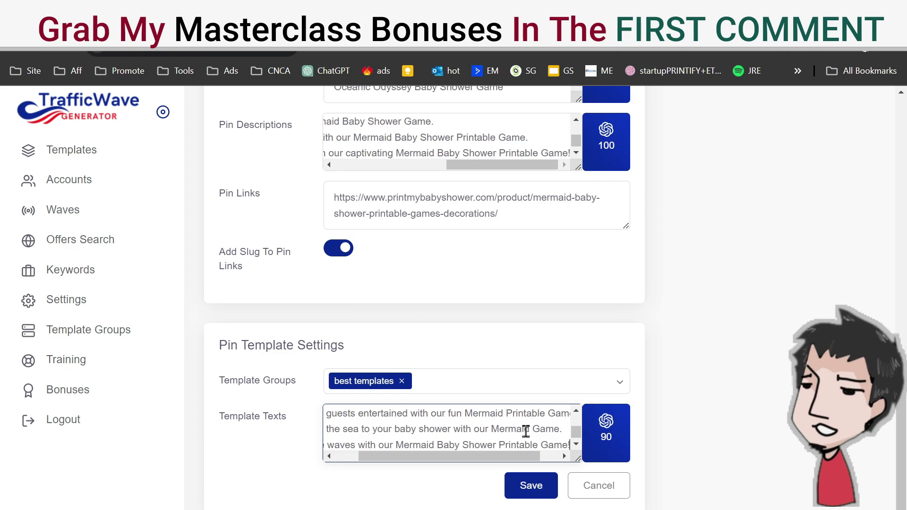
pyautogui.press('Return')
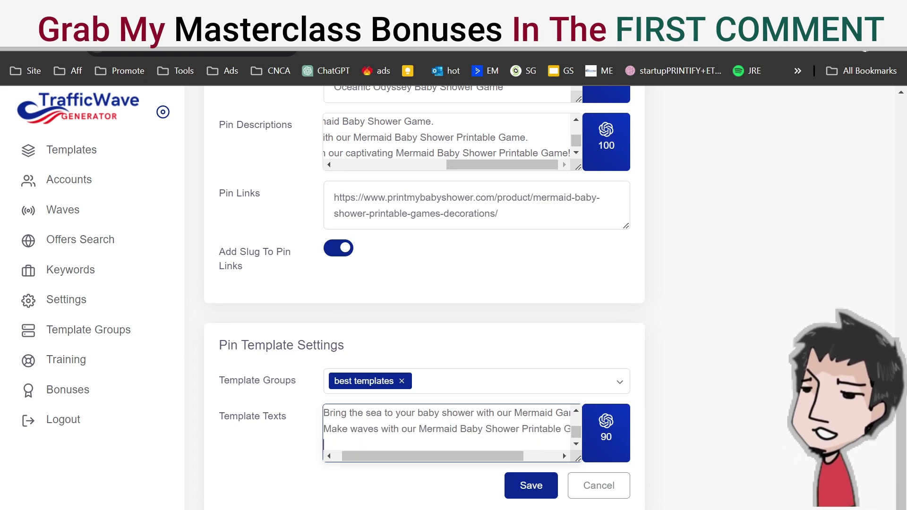
# Return to ChatGPT and request further short pin texts with the message "10 more please"
pyautogui.hotkey('ctrl', 'Tab')
pyautogui.click(368, 501)
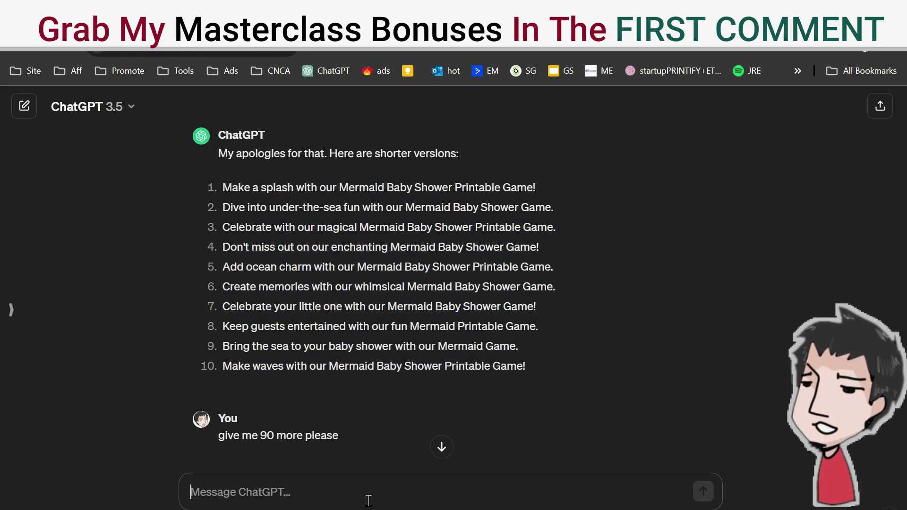
pyautogui.write('10 more ple')
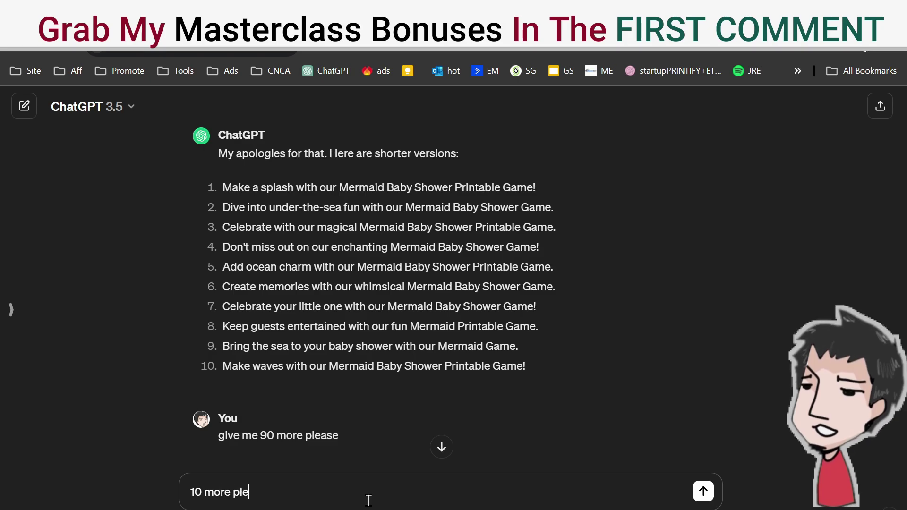
pyautogui.write('ase')
pyautogui.press('Return')
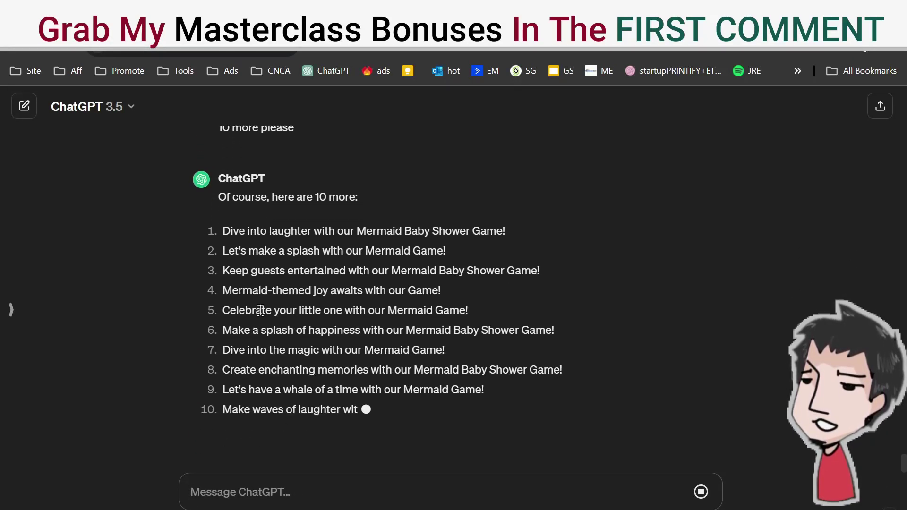
# Copy the ten newest pin texts from ChatGPT and add them to the end of the wave's Template Texts
pyautogui.moveTo(224, 230); pyautogui.dragTo(566, 411)
pyautogui.rightClick(293, 348)
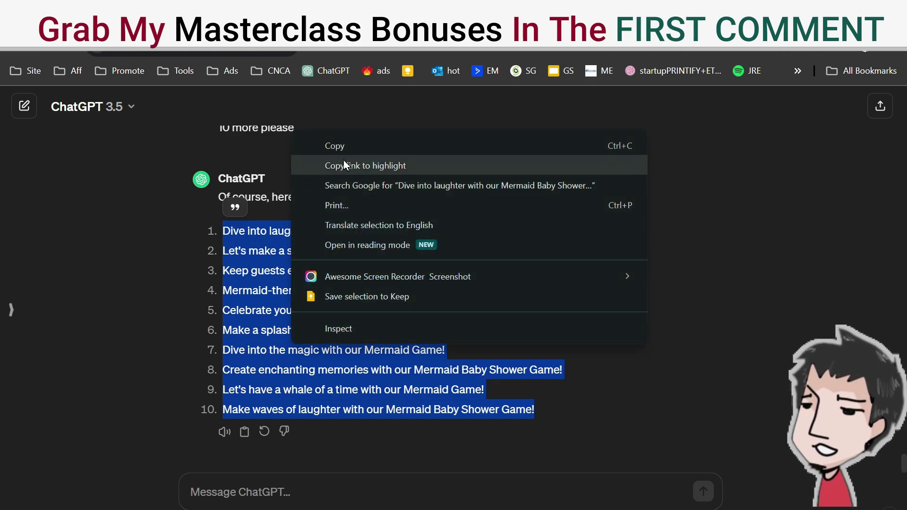
pyautogui.click(334, 146)
pyautogui.hotkey('ctrl', 'Tab')
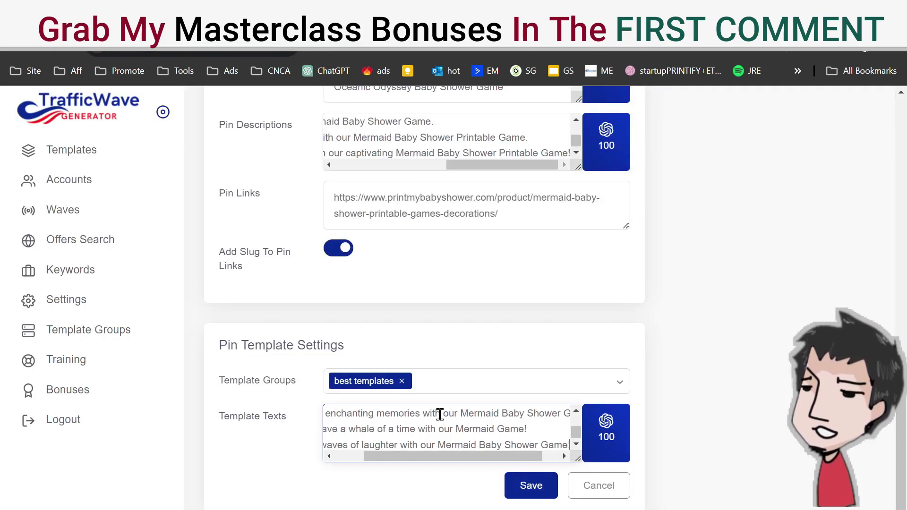
# Review the wave's search, pin and template settings, and save the Mermaid Baby Shower wave
pyautogui.scroll(10, 519, 260)
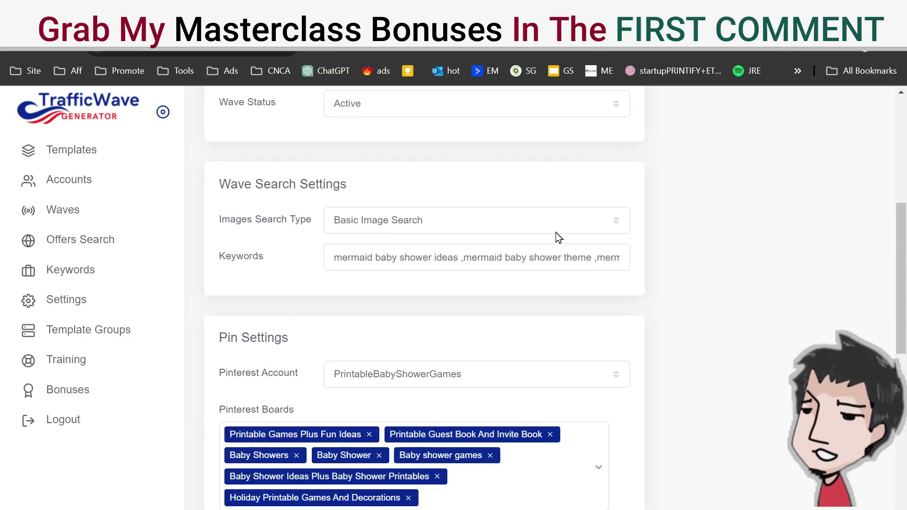
pyautogui.scroll(-9, 555, 265)
pyautogui.scroll(-2, 601, 386)
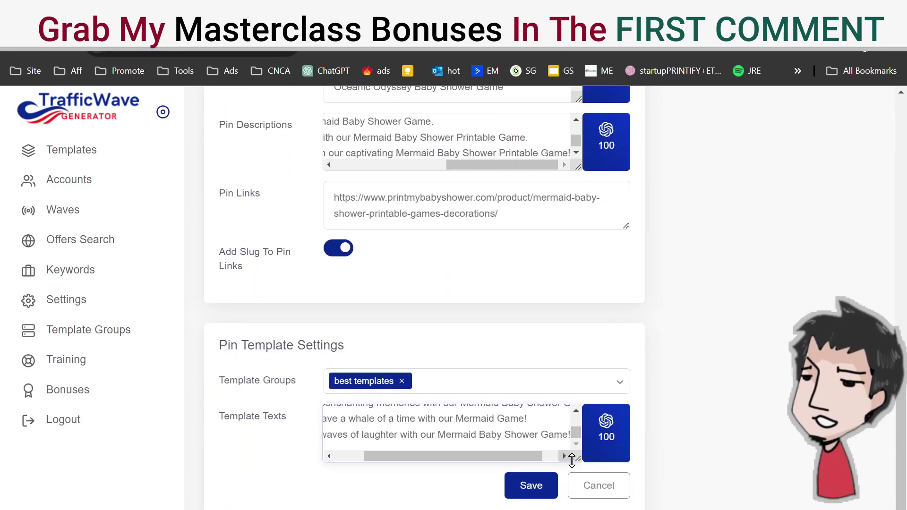
pyautogui.click(530, 485)
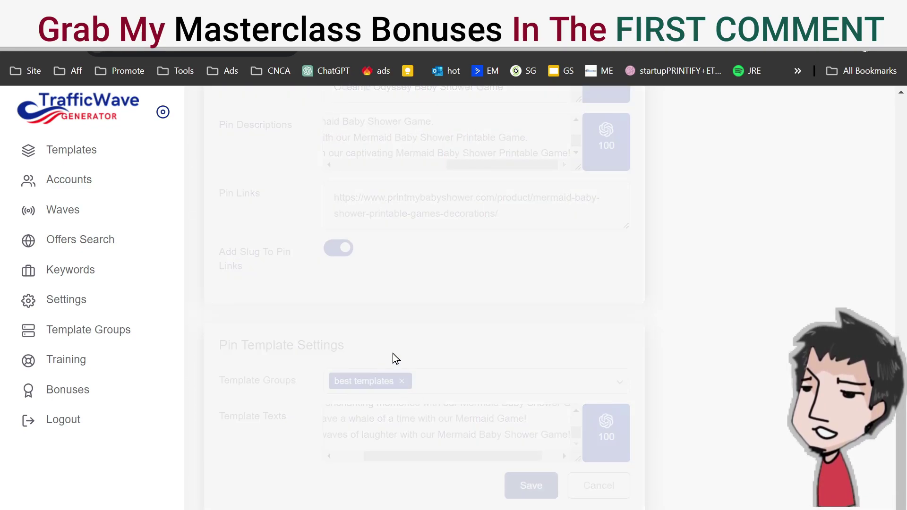
pyautogui.scroll(-10, 642, 286)
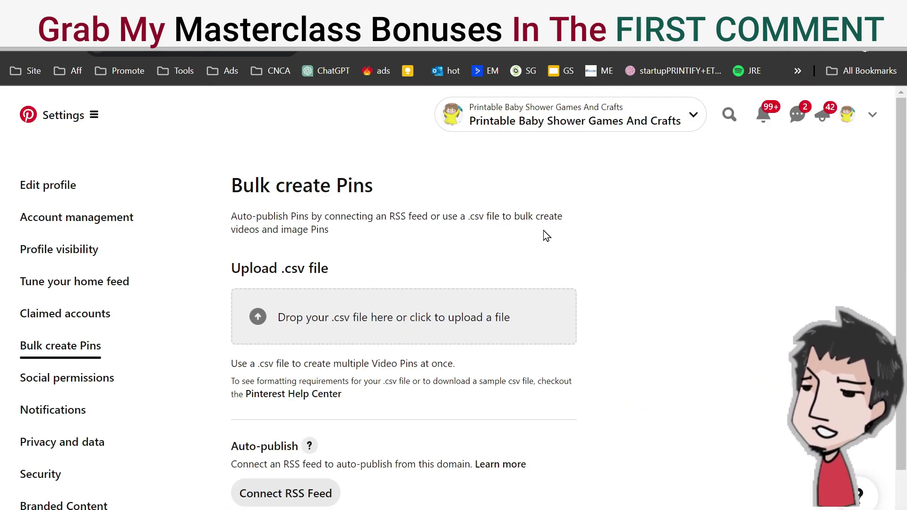
# Open the exports folder inside Downloads in File Explorer and shrink its window so it can sit beside the browser
pyautogui.moveTo(235, 187); pyautogui.dragTo(385, 185)
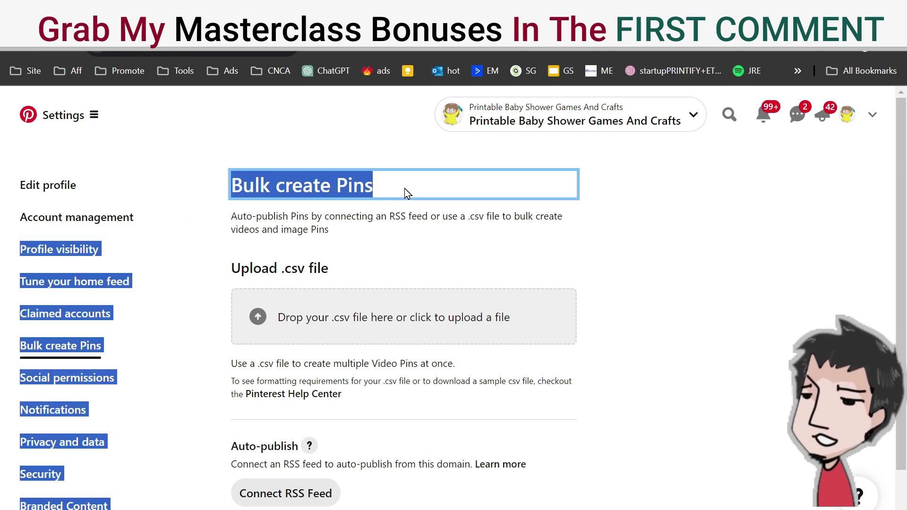
pyautogui.click(775, 335)
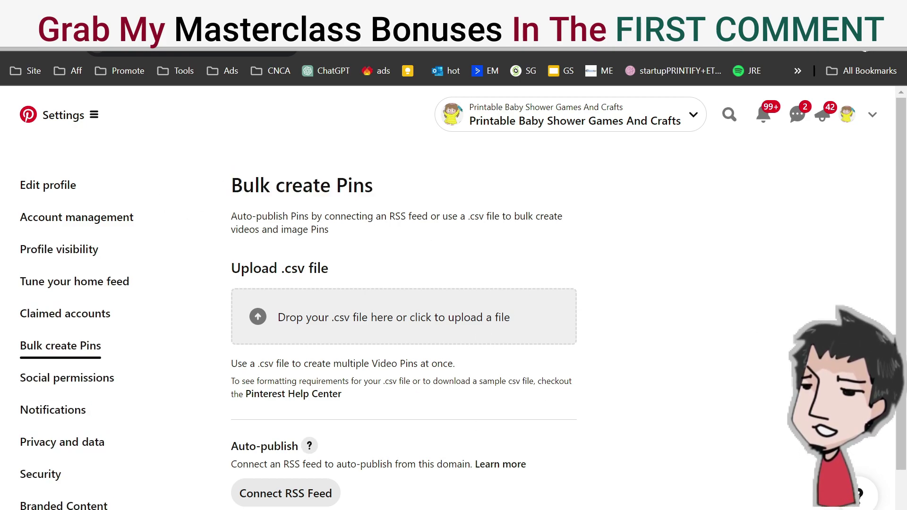
pyautogui.press('super+e')
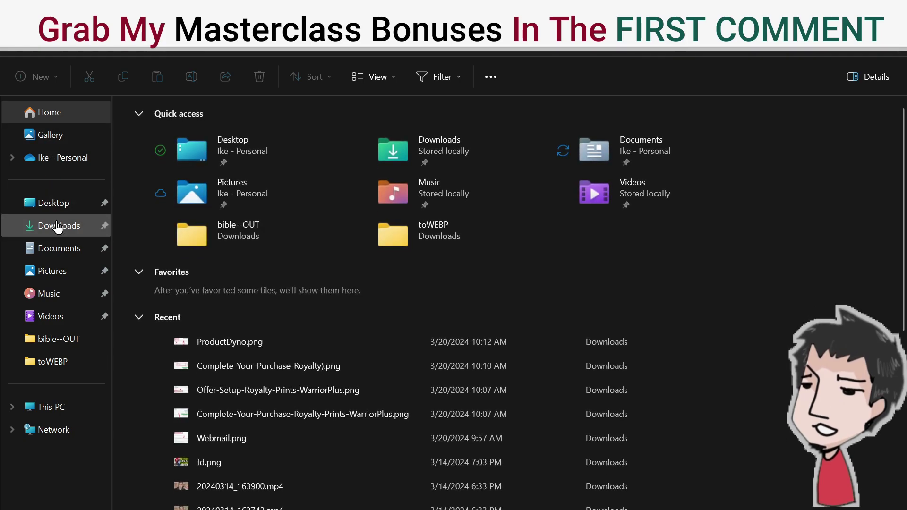
pyautogui.click(59, 226)
pyautogui.doubleClick(205, 140)
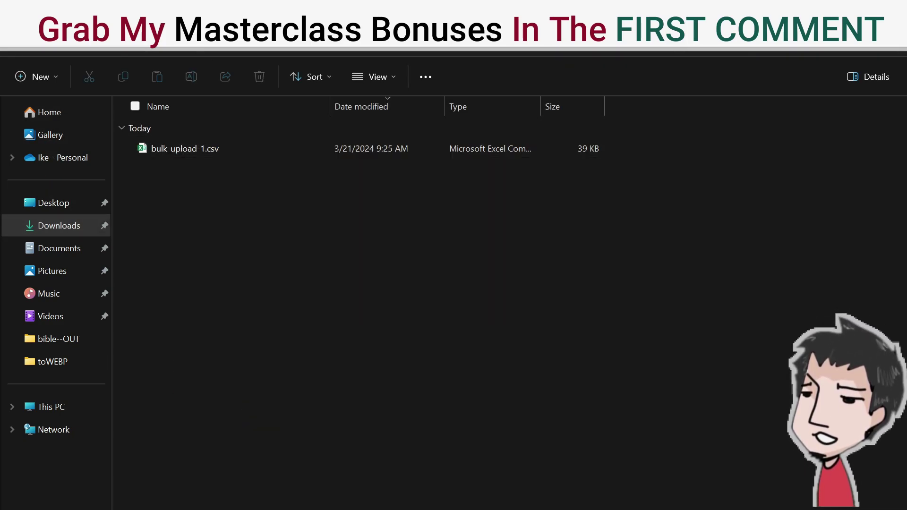
pyautogui.moveTo(590, 19); pyautogui.dragTo(661, 194)
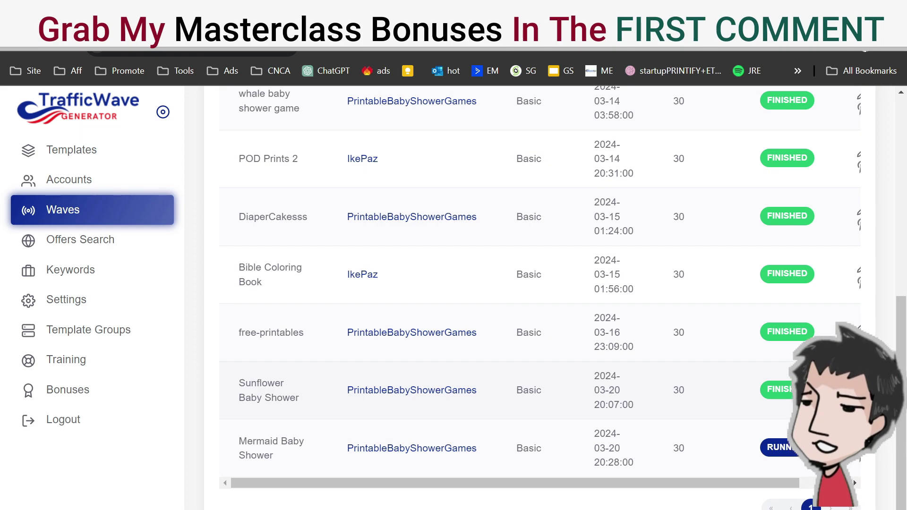
# Look at the Sunflower Baby Shower wave's pin list and its CSV export option in TrafficWave Generator, and return to Pinterest
pyautogui.click(455, 377)
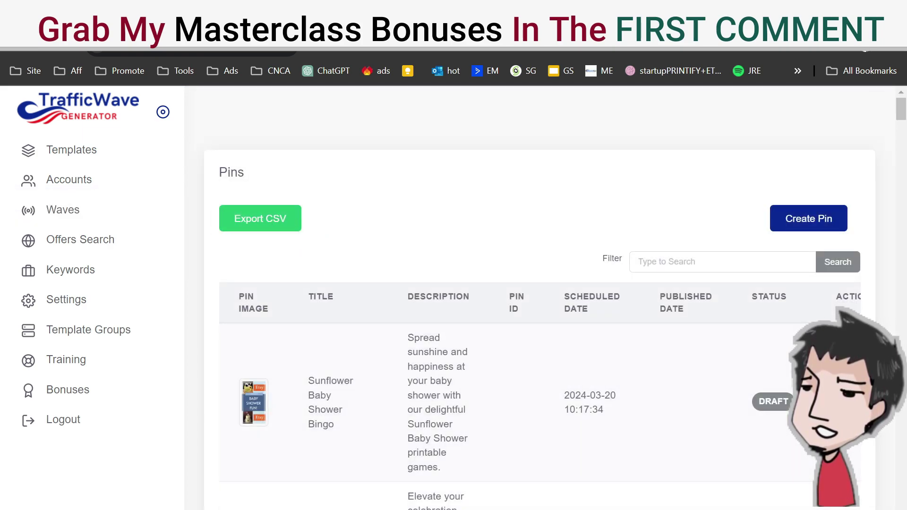
pyautogui.hotkey('alt', 'Tab')
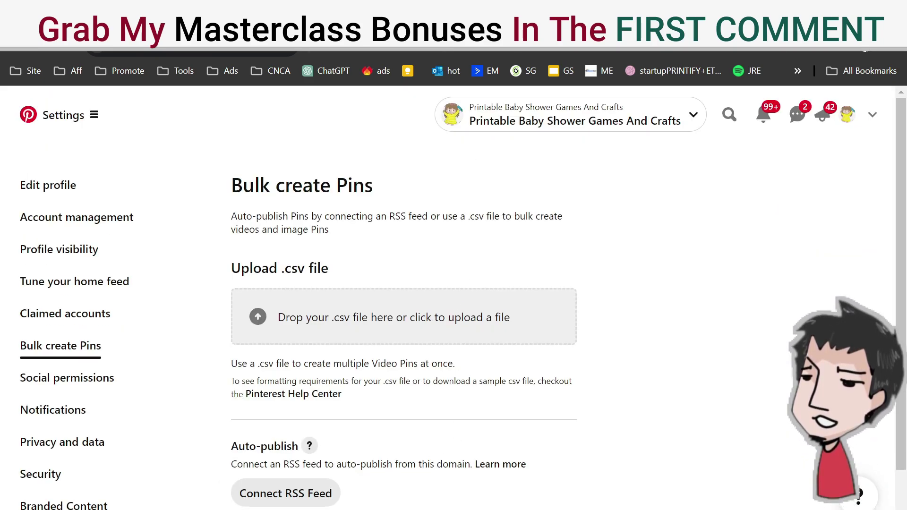
# Upload bulk-upload-1.csv from the exports folder to Pinterest's Bulk create Pins page and dismiss the upload notice
pyautogui.hotkey('alt', 'Tab')
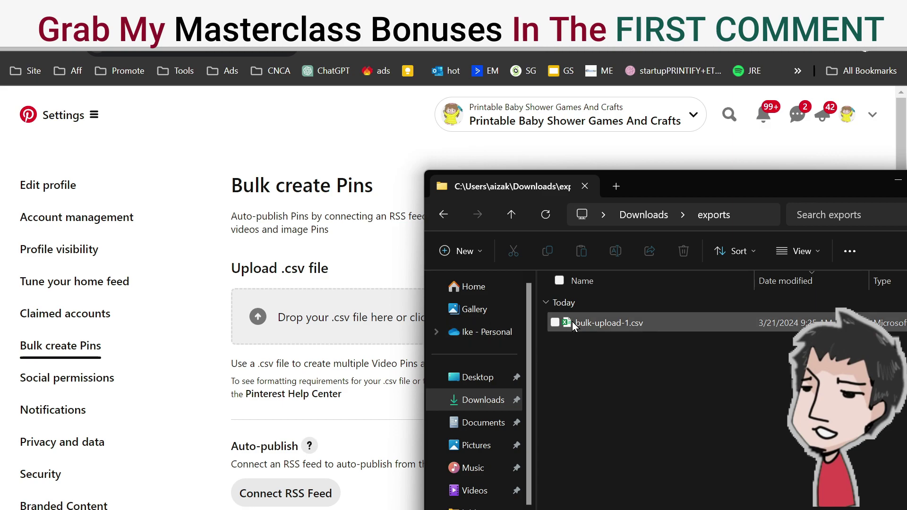
pyautogui.moveTo(600, 324); pyautogui.dragTo(328, 321)
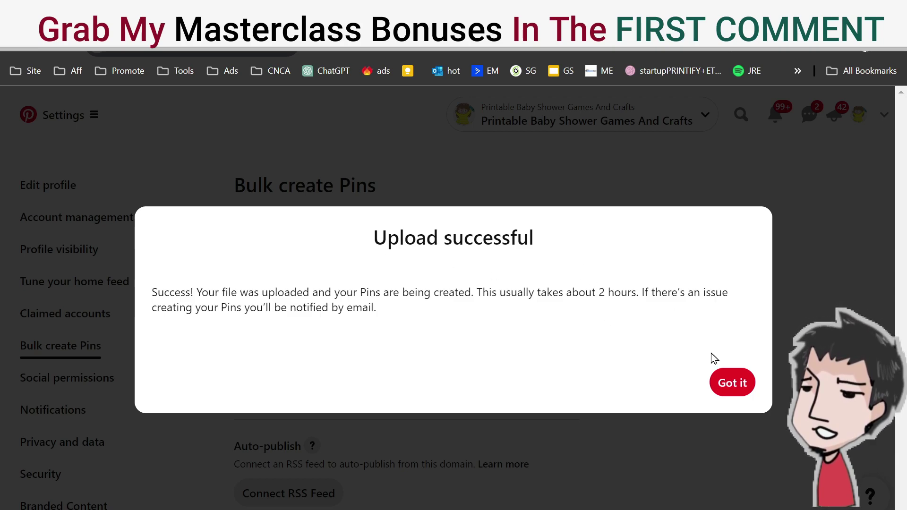
pyautogui.click(730, 383)
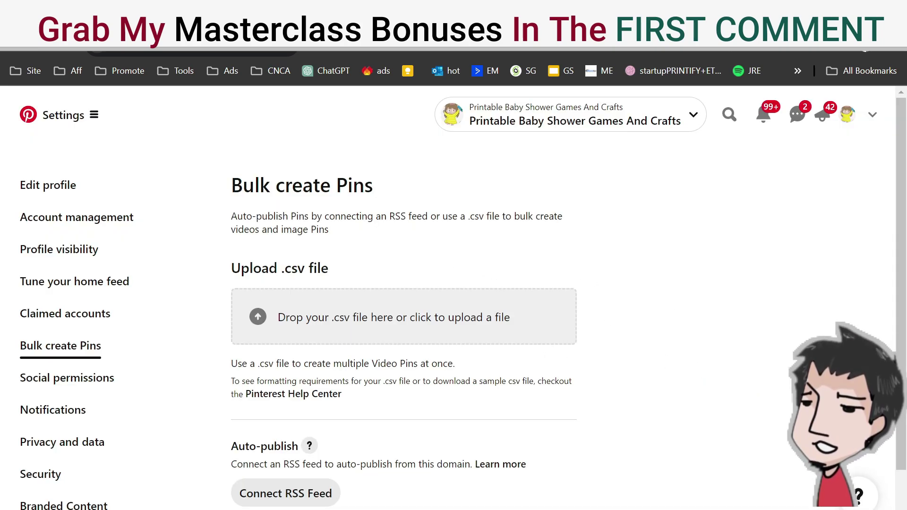